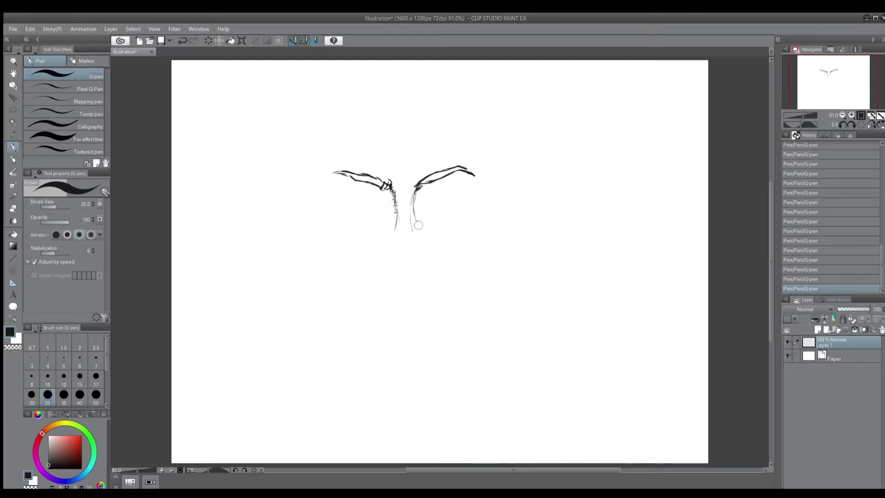
- Sketch the nose below the bridge lines with the G-pen: rounded tip, both nostrils and shaded underside
mouse_move(402, 228)
left_mouse_down()
mouse_move(405, 254)
mouse_move(407, 240)
mouse_move(417, 262)
mouse_move(403, 239)
mouse_move(382, 245)
mouse_move(414, 236)
mouse_move(409, 263)
left_mouse_up()
key("e")
key("p")
left_click_drag(395, 256, 420, 259)
mouse_move(397, 259)
left_mouse_down()
mouse_move(416, 261)
mouse_move(386, 257)
left_mouse_up()
left_click_drag(392, 254, 406, 263)
left_click_drag(417, 261, 425, 247)
left_click_drag(425, 255, 423, 255)
left_click_drag(418, 231, 424, 241)
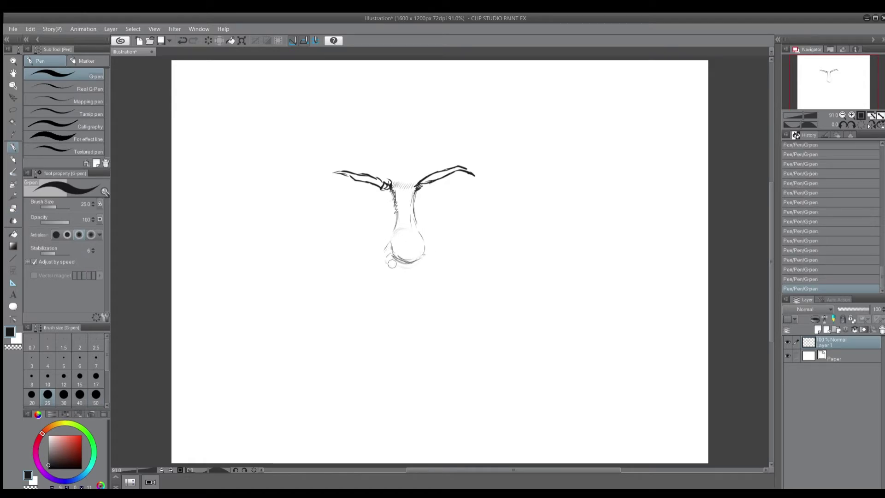
left_click_drag(426, 252, 431, 262)
- Sketch two half-closed eyes with hatched shading under the brows, and draw the mouth line below the nose
left_click_drag(452, 185, 444, 180)
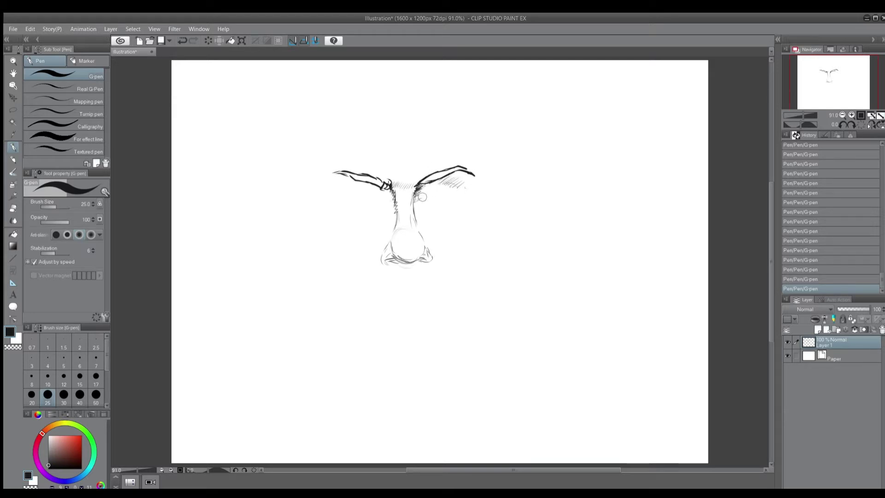
left_click_drag(460, 196, 437, 200)
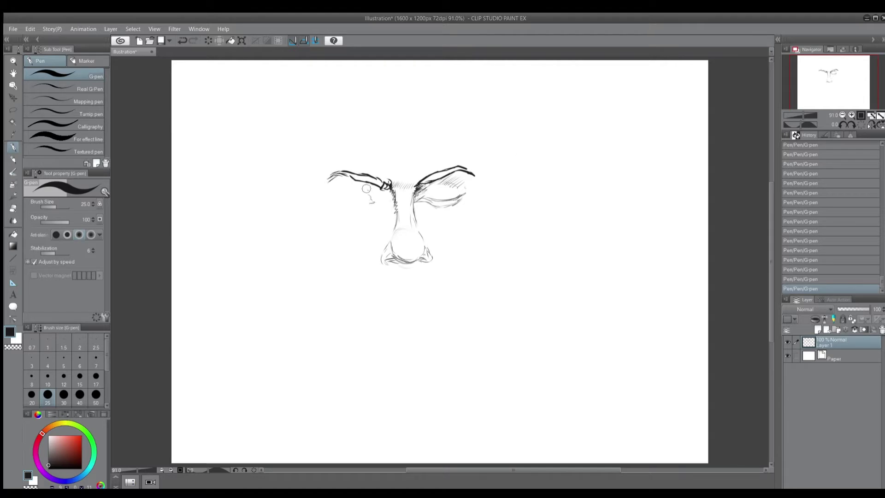
left_click_drag(328, 184, 348, 178)
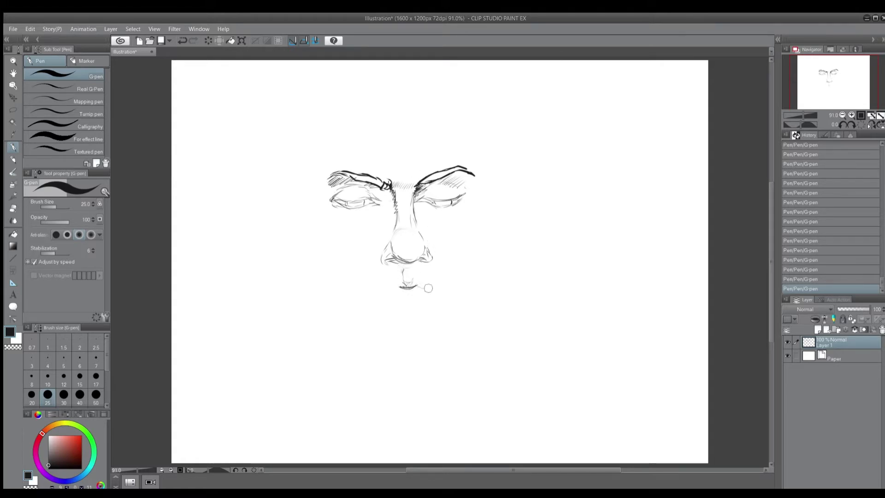
left_click_drag(397, 286, 367, 287)
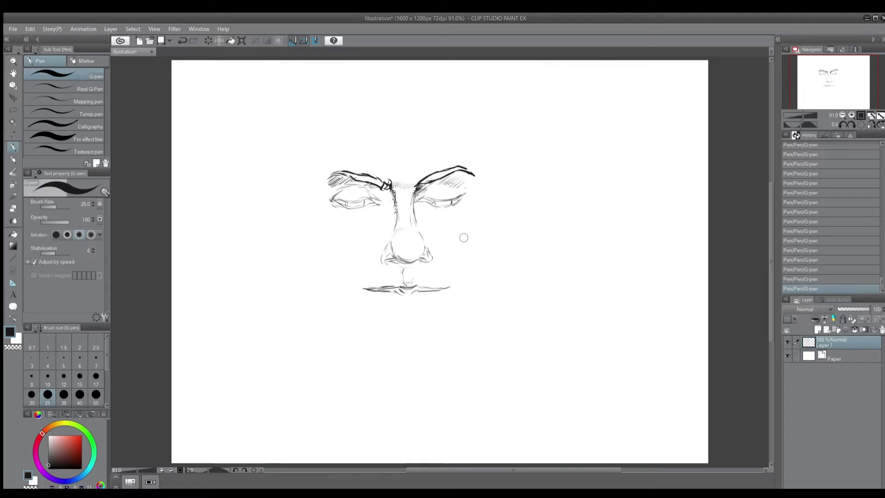
- Erase the heavy original eyebrow lines above both eyes
key("e")
mouse_move(465, 159)
left_mouse_down()
mouse_move(454, 164)
mouse_move(468, 174)
mouse_move(369, 180)
mouse_move(383, 177)
left_mouse_up()
left_click_drag(476, 172, 490, 173)
key("p")
mouse_move(361, 163)
left_mouse_down()
mouse_move(420, 180)
mouse_move(444, 164)
mouse_move(441, 173)
mouse_move(467, 166)
mouse_move(434, 166)
mouse_move(464, 159)
mouse_move(474, 170)
mouse_move(435, 169)
left_mouse_up()
key("k")
key("e")
- Redraw both eyebrows as higher, arched outlines built from several thin G-pen strokes
key("p")
mouse_move(422, 174)
left_mouse_down()
mouse_move(434, 162)
mouse_move(446, 168)
left_mouse_up()
left_click_drag(440, 171, 459, 160)
left_click_drag(432, 163, 454, 157)
left_click_drag(444, 159, 477, 167)
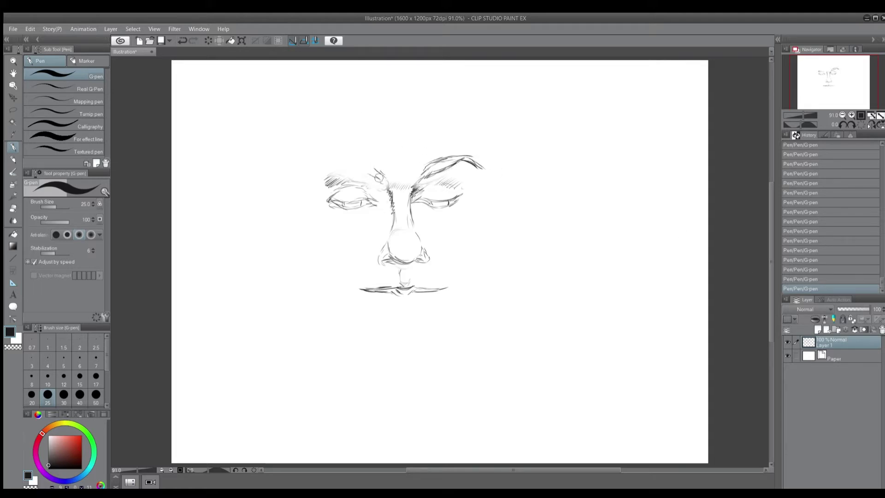
left_click_drag(376, 167, 327, 161)
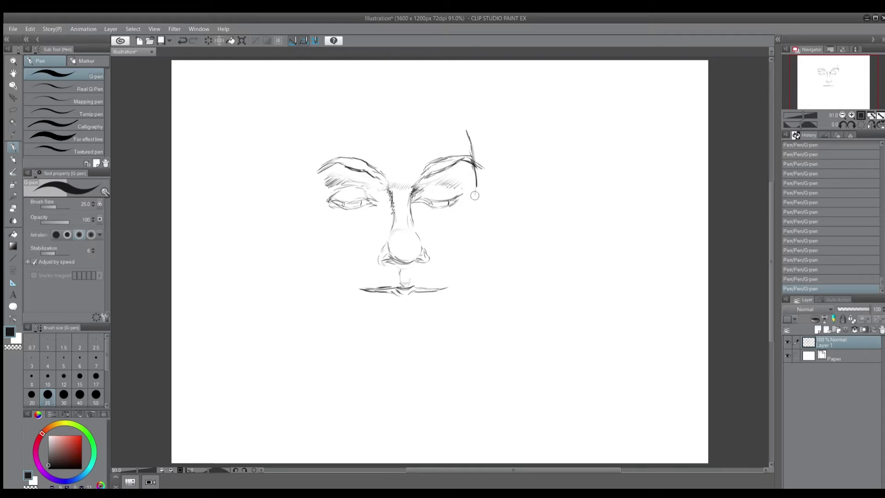
- Draw the right cheek contour curving down toward the chin, and add the lower lip with light shading
left_click_drag(467, 274, 477, 231)
left_click_drag(474, 261, 463, 289)
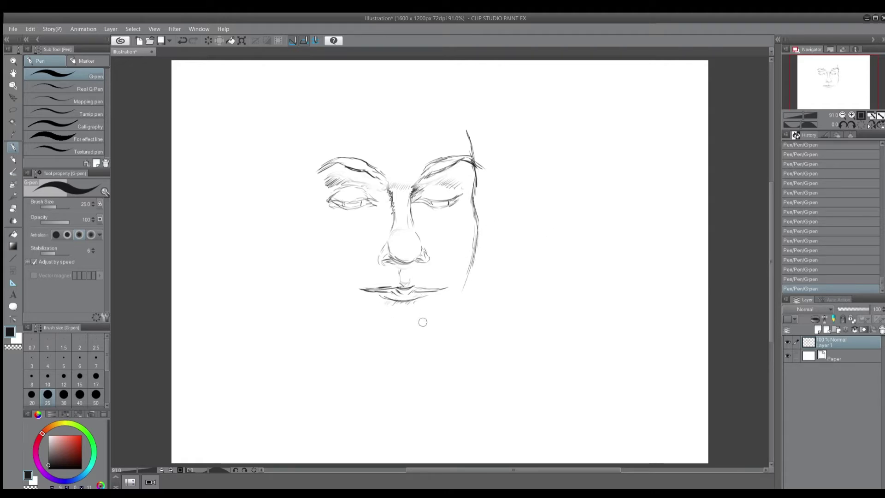
left_click_drag(387, 328, 435, 323)
mouse_move(466, 279)
left_mouse_down()
mouse_move(433, 325)
mouse_move(363, 335)
left_mouse_up()
- Draw the rounded chin and jaw line and continue it up the left side of the face
key("e")
mouse_move(426, 328)
left_mouse_down()
mouse_move(378, 333)
mouse_move(431, 324)
mouse_move(420, 331)
left_mouse_up()
key("p")
left_click_drag(440, 317, 402, 336)
left_click_drag(422, 331, 355, 331)
left_click_drag(370, 334, 333, 321)
left_click_drag(344, 327, 326, 315)
left_click_drag(338, 323, 305, 294)
mouse_move(308, 298)
left_mouse_down()
mouse_move(287, 224)
mouse_move(309, 298)
left_mouse_up()
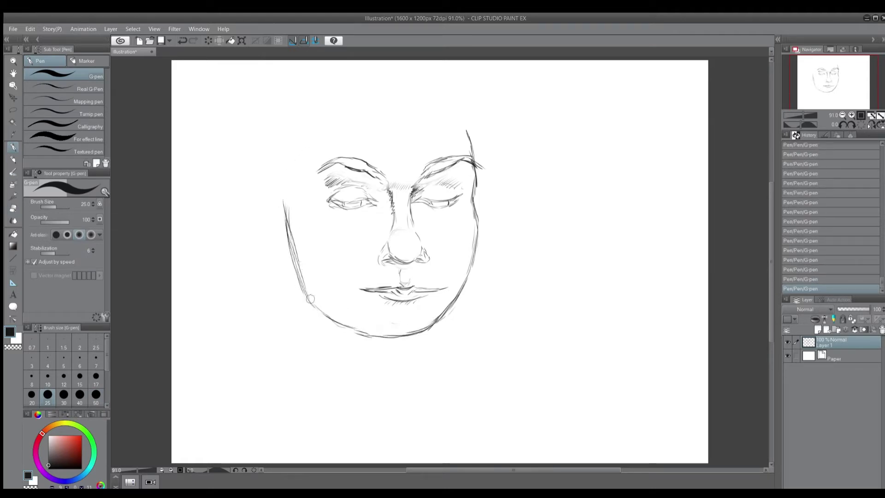
- Rework the left cheek contour and sketch the ear beside it with a dark inner mark
key("e")
mouse_move(278, 230)
left_mouse_down()
mouse_move(296, 287)
mouse_move(295, 251)
left_mouse_up()
key("p")
left_click_drag(313, 298, 280, 189)
mouse_move(290, 260)
left_mouse_down()
mouse_move(273, 237)
mouse_move(283, 236)
mouse_move(274, 244)
left_mouse_up()
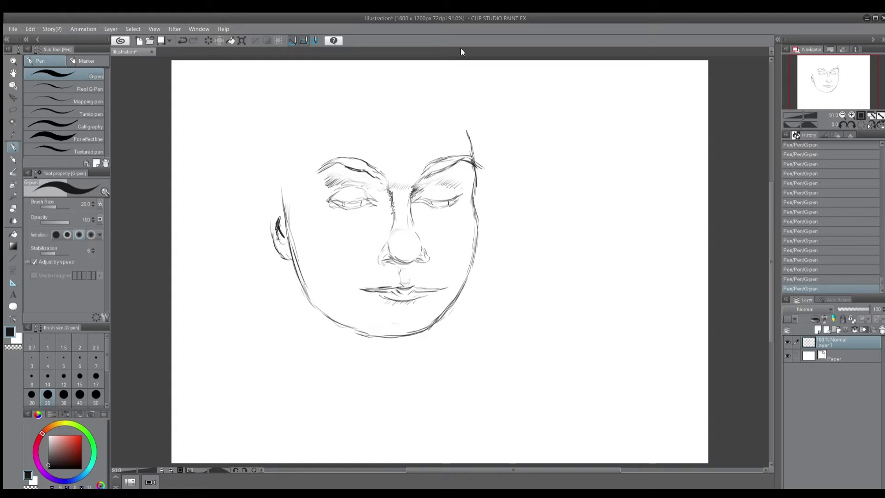
- Outline the hair to the right of the parting, from the top of the forehead past the temple
mouse_move(471, 140)
left_mouse_down()
mouse_move(441, 109)
mouse_move(480, 131)
left_mouse_up()
left_click_drag(455, 88, 482, 140)
left_click_drag(434, 78, 455, 87)
left_click_drag(428, 98, 433, 101)
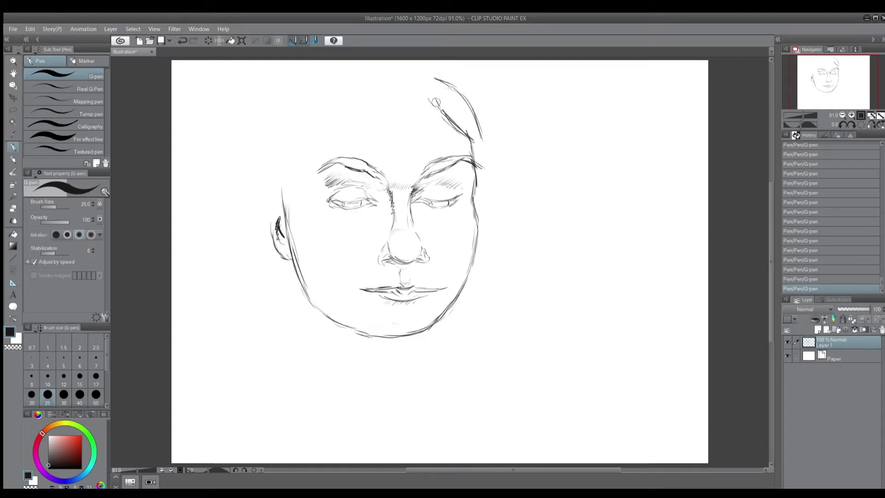
left_click_drag(469, 135, 483, 149)
left_click_drag(480, 116, 509, 155)
mouse_move(481, 117)
left_mouse_down()
mouse_move(513, 166)
mouse_move(508, 209)
left_mouse_up()
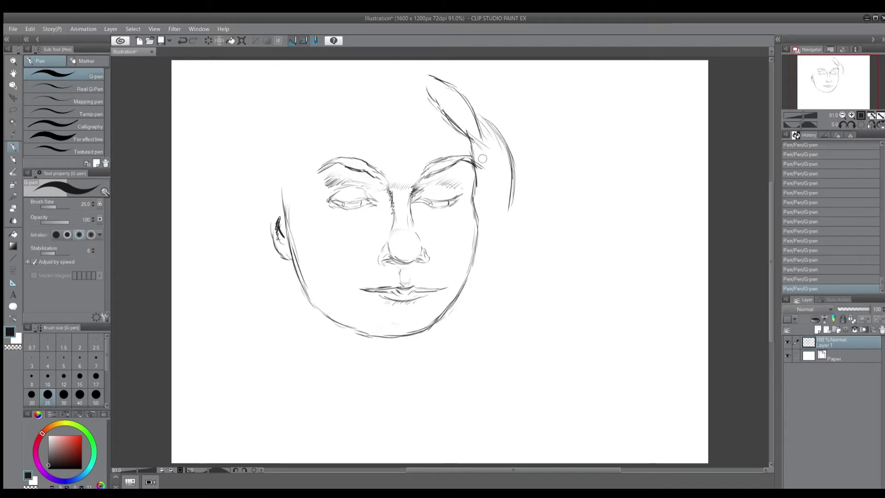
- Draw long hair strands falling down the right side of the face, with dark hatching at the temple
left_click_drag(481, 136, 499, 214)
mouse_move(483, 154)
left_mouse_down()
mouse_move(505, 195)
mouse_move(500, 221)
mouse_move(508, 215)
mouse_move(504, 238)
mouse_move(497, 219)
mouse_move(490, 283)
left_mouse_up()
mouse_move(491, 211)
left_mouse_down()
mouse_move(498, 295)
mouse_move(513, 295)
mouse_move(496, 312)
left_mouse_up()
left_click_drag(495, 282, 474, 343)
mouse_move(497, 282)
left_mouse_down()
mouse_move(505, 348)
mouse_move(493, 343)
left_mouse_up()
left_click_drag(506, 288, 512, 357)
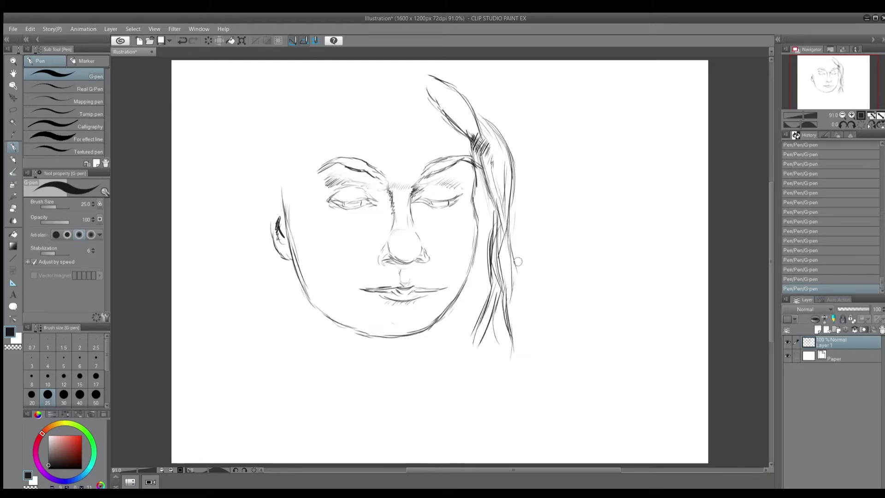
- Draw the left half of the hair sweeping from the parting over the head and down past the ear
left_click_drag(407, 84, 415, 83)
mouse_move(369, 115)
left_mouse_down()
mouse_move(314, 167)
mouse_move(369, 112)
mouse_move(417, 92)
left_mouse_up()
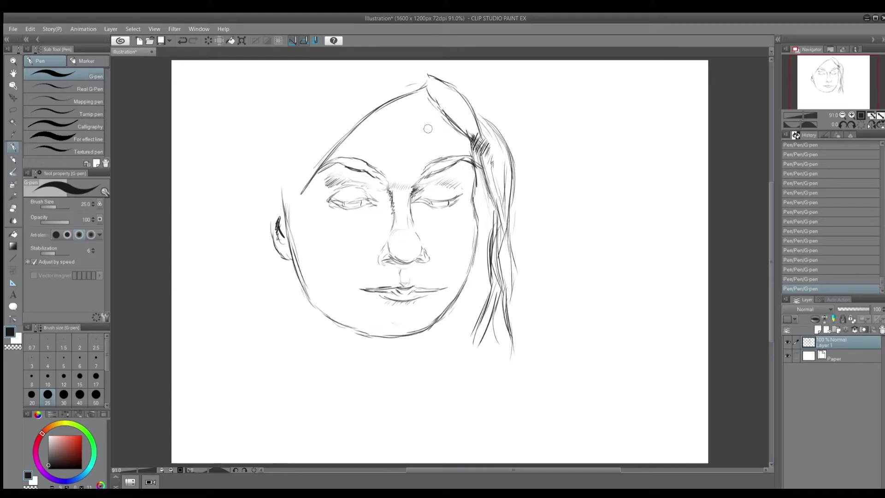
mouse_move(340, 61)
left_mouse_down()
mouse_move(279, 114)
mouse_move(254, 176)
left_mouse_up()
mouse_move(266, 135)
left_mouse_down()
mouse_move(257, 184)
mouse_move(262, 233)
mouse_move(252, 238)
left_mouse_up()
mouse_move(348, 112)
left_mouse_down()
mouse_move(242, 220)
mouse_move(246, 236)
left_mouse_up()
left_click_drag(361, 96, 315, 148)
left_click_drag(396, 73, 324, 133)
left_click_drag(266, 139, 219, 257)
left_click_drag(237, 212, 216, 279)
left_click_drag(247, 203, 225, 309)
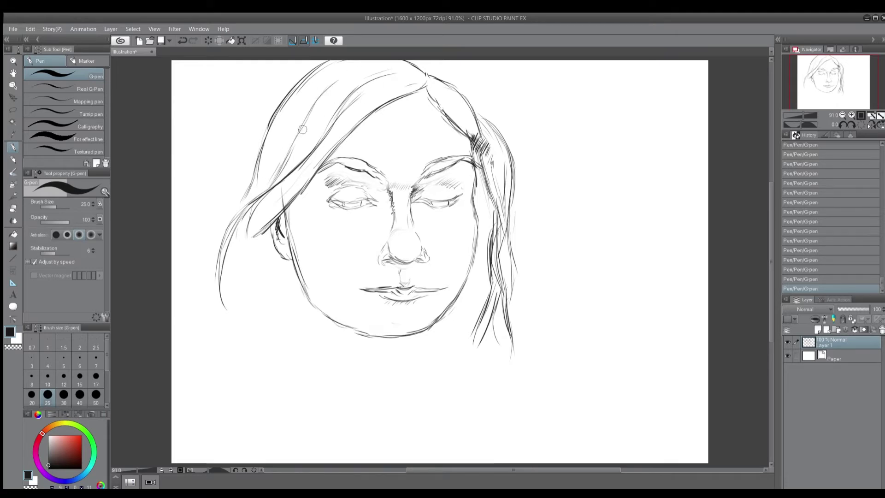
- Fill dark shadow strokes between the hair strands on the left side of the head
mouse_move(287, 158)
left_mouse_down()
mouse_move(273, 186)
mouse_move(300, 133)
left_mouse_up()
left_click_drag(276, 184, 307, 113)
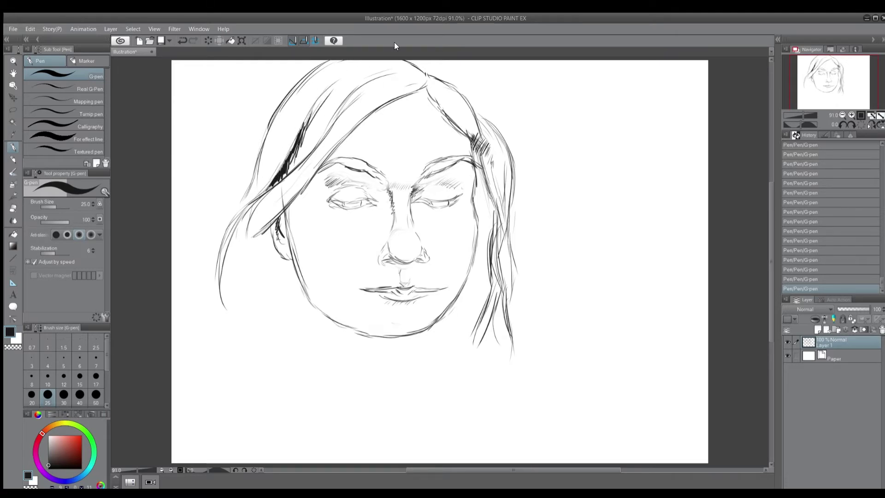
left_click_drag(240, 202, 221, 306)
left_click_drag(266, 172, 297, 109)
left_click_drag(276, 143, 308, 94)
mouse_move(272, 200)
left_mouse_down()
mouse_move(238, 239)
mouse_move(230, 297)
left_mouse_up()
- Draw the neck and neckline below the jaw, and lengthen the hair strands on both sides
mouse_move(300, 304)
left_mouse_down()
mouse_move(265, 245)
mouse_move(339, 350)
mouse_move(334, 391)
left_mouse_up()
mouse_move(441, 321)
left_mouse_down()
mouse_move(421, 372)
mouse_move(346, 381)
left_mouse_up()
left_click_drag(489, 300, 459, 377)
left_click_drag(477, 336, 470, 375)
left_click_drag(492, 323, 501, 364)
left_click_drag(511, 332, 522, 382)
mouse_move(281, 103)
left_mouse_down()
mouse_move(213, 261)
mouse_move(233, 343)
left_mouse_up()
left_click_drag(238, 302, 233, 387)
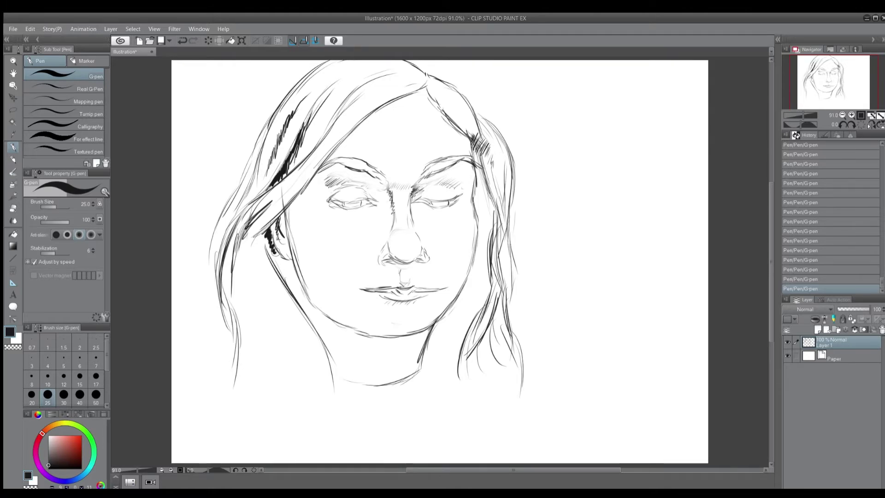
- Lighten and soften the right eyebrow with a smaller eraser
scroll(484, 194, "up", 2)
mouse_move(555, 272)
left_mouse_down()
mouse_move(599, 280)
mouse_move(575, 311)
left_mouse_up()
mouse_move(405, 200)
left_mouse_down()
mouse_move(413, 187)
mouse_move(400, 201)
mouse_move(437, 183)
mouse_move(415, 196)
mouse_move(425, 178)
mouse_move(433, 188)
mouse_move(469, 172)
mouse_move(483, 178)
mouse_move(446, 192)
mouse_move(465, 180)
left_mouse_up()
key("e")
key("bracketleft")
key("bracketleft")
left_click_drag(408, 181, 449, 175)
left_click_drag(417, 195, 481, 173)
mouse_move(474, 169)
left_mouse_down()
mouse_move(497, 196)
mouse_move(420, 184)
mouse_move(410, 196)
mouse_move(436, 191)
mouse_move(443, 175)
mouse_move(478, 178)
left_mouse_up()
key("p")
- Erase parts of the left eyebrow and redraw its arch with the G-pen
key("e")
mouse_move(328, 189)
left_mouse_down()
mouse_move(295, 182)
mouse_move(290, 171)
mouse_move(320, 194)
mouse_move(322, 177)
mouse_move(290, 168)
mouse_move(285, 185)
mouse_move(270, 164)
left_mouse_up()
key("p")
left_click_drag(237, 192, 272, 177)
left_click_drag(274, 166, 243, 188)
mouse_move(309, 177)
left_mouse_down()
mouse_move(288, 172)
mouse_move(250, 186)
left_mouse_up()
scroll(283, 164, "down", 2)
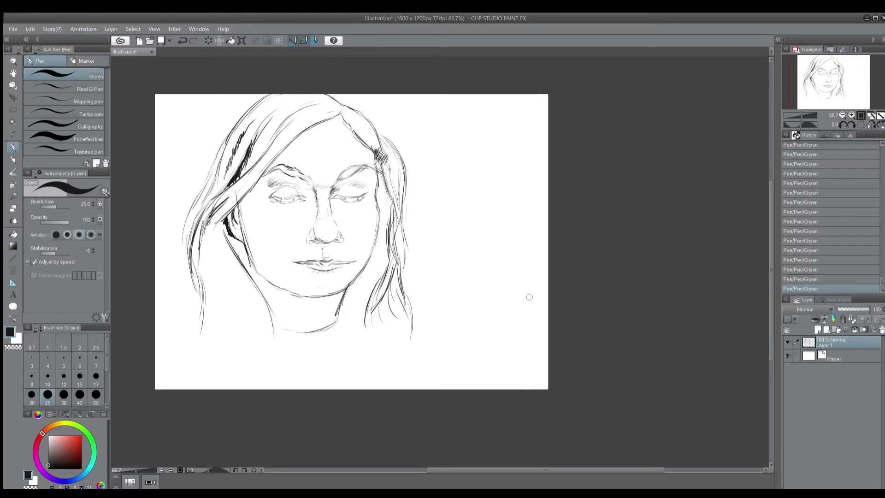
scroll(528, 297, "up", 1)
left_click_drag(432, 283, 565, 349)
scroll(557, 322, "up", 2)
left_click_drag(359, 204, 638, 343)
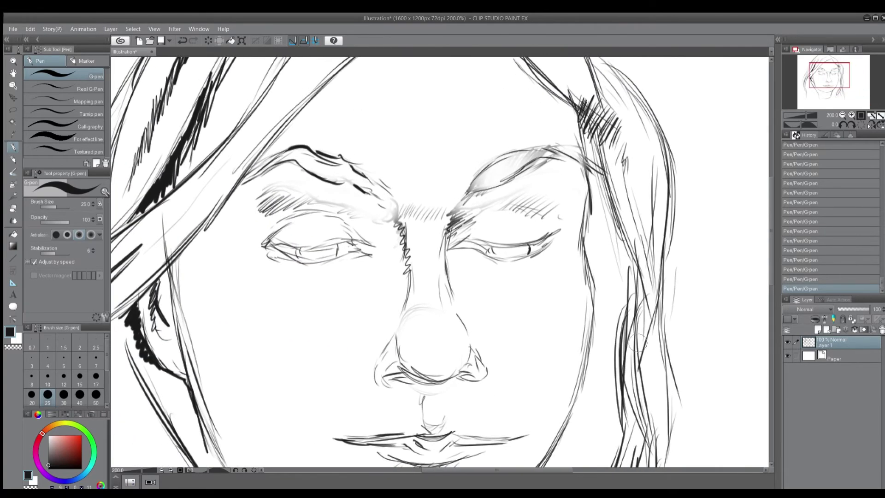
left_click(13, 122)
left_click(13, 110)
mouse_move(568, 135)
left_mouse_down()
mouse_move(533, 177)
mouse_move(351, 196)
mouse_move(262, 172)
left_mouse_up()
left_click(13, 147)
left_click(551, 114)
key("ctrl+d")
- Lasso both eyebrows, move them slightly down toward the eyes, and clear the selection
left_click(13, 110)
mouse_move(568, 136)
left_mouse_down()
mouse_move(465, 202)
mouse_move(255, 152)
mouse_move(566, 134)
left_mouse_up()
mouse_move(387, 202)
left_mouse_down()
mouse_move(389, 185)
mouse_move(390, 198)
left_mouse_up()
left_click(13, 73)
left_click(13, 98)
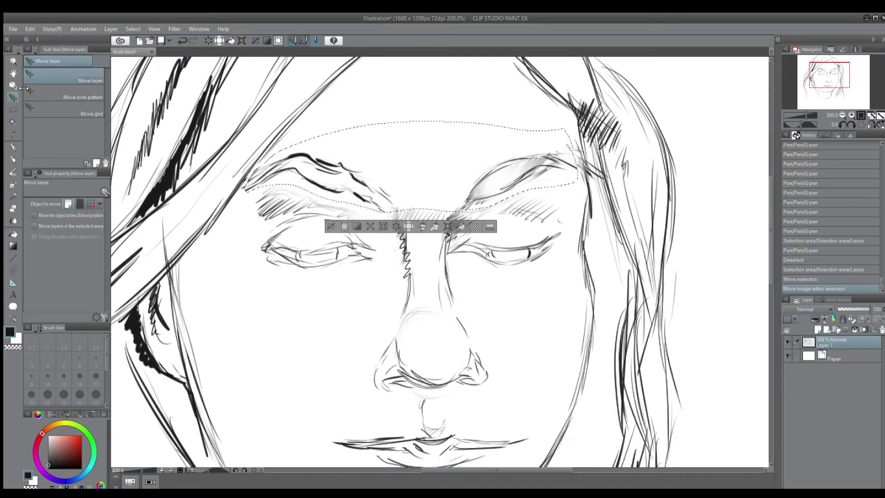
key("ctrl+d")
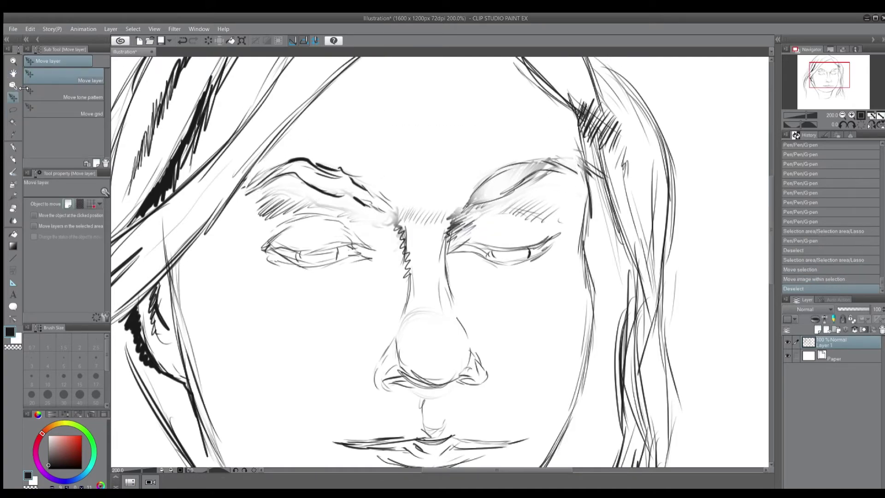
- Soften the right eyebrow with the Soft eraser and redraw its lower edge with the G-pen
key("ctrl+minus")
key("ctrl+plus")
key("ctrl+plus")
left_click_drag(593, 225, 532, 310)
key("e")
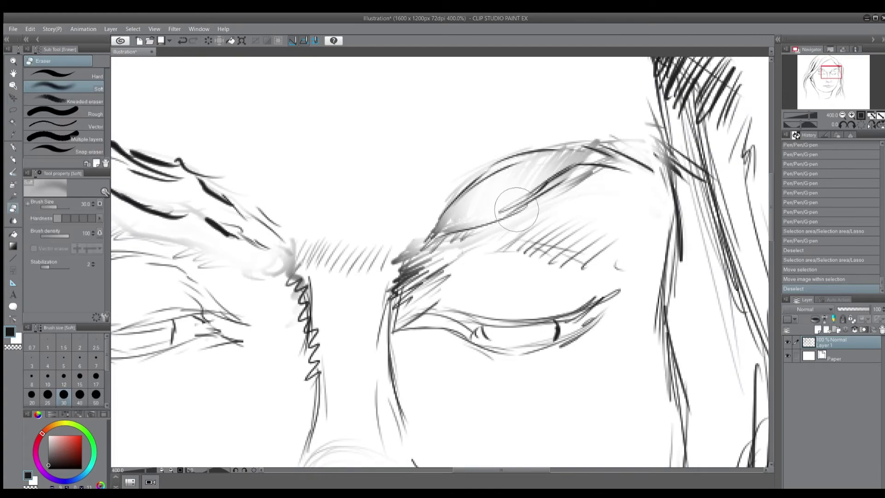
left_click_drag(516, 209, 523, 207)
key("p")
left_click_drag(437, 221, 528, 197)
mouse_move(461, 222)
left_mouse_down()
mouse_move(534, 193)
mouse_move(477, 222)
left_mouse_up()
- Erase the rough lines of the left eyebrow and redraw it with short G-pen strokes
scroll(594, 235, "down", 1)
scroll(595, 235, "up", 1)
left_click_drag(515, 369, 570, 283)
scroll(570, 283, "down", 1)
scroll(645, 269, "up", 1)
left_click_drag(489, 240, 535, 269)
key("e")
mouse_move(369, 180)
left_mouse_down()
mouse_move(391, 202)
mouse_move(304, 179)
mouse_move(323, 186)
left_mouse_up()
key("p")
left_click_drag(305, 183, 343, 185)
left_click_drag(318, 186, 352, 185)
left_click_drag(336, 184, 365, 181)
scroll(538, 213, "down", 3)
mouse_move(728, 328)
left_mouse_down()
mouse_move(635, 351)
mouse_move(604, 344)
left_mouse_up()
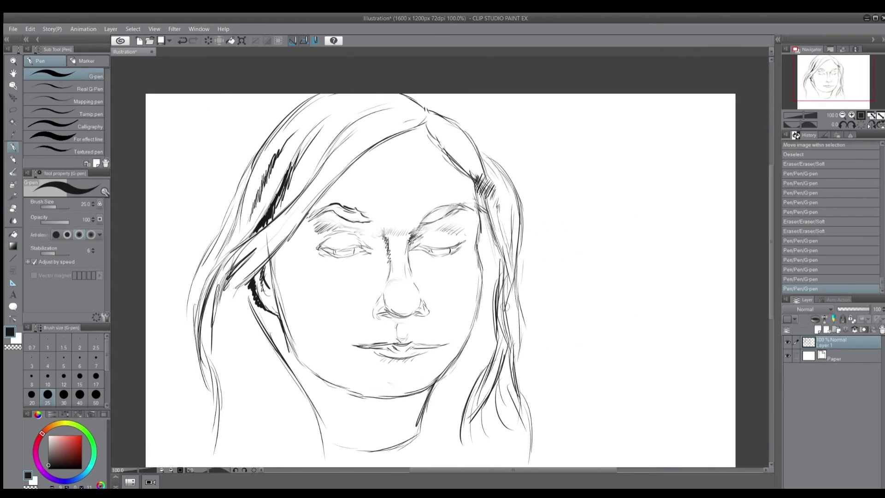
- Clean up the inner end of the left eyebrow and redraw it as a smooth arch toward the nose bridge
scroll(549, 306, "up", 3)
key("e")
mouse_move(300, 235)
left_mouse_down()
mouse_move(241, 207)
mouse_move(308, 242)
left_mouse_up()
key("p")
left_click_drag(240, 225, 302, 237)
mouse_move(242, 210)
left_mouse_down()
mouse_move(295, 231)
mouse_move(195, 224)
left_mouse_up()
mouse_move(194, 225)
left_mouse_down()
mouse_move(261, 207)
mouse_move(318, 241)
left_mouse_up()
scroll(418, 240, "down", 3)
left_click(841, 280)
key("ctrl+y")
scroll(521, 266, "up", 2)
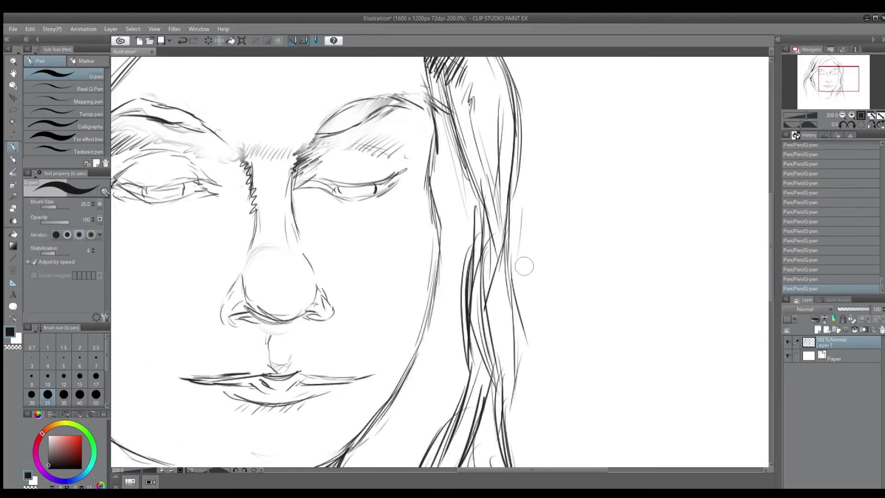
- Shade the area between the right eyebrow and eye in light gray with the Round watercolor brush
left_click_drag(521, 266, 622, 318)
mouse_move(420, 187)
left_mouse_down()
mouse_move(413, 206)
mouse_move(433, 193)
mouse_move(523, 180)
mouse_move(518, 185)
left_mouse_up()
key("ctrl+z")
key("b")
- Erase the hatching under the left eyebrow and shade the lid area with the Round watercolor brush
key("e")
left_click_drag(216, 193, 258, 196)
left_click_drag(221, 199, 258, 197)
left_click_drag(327, 222, 333, 224)
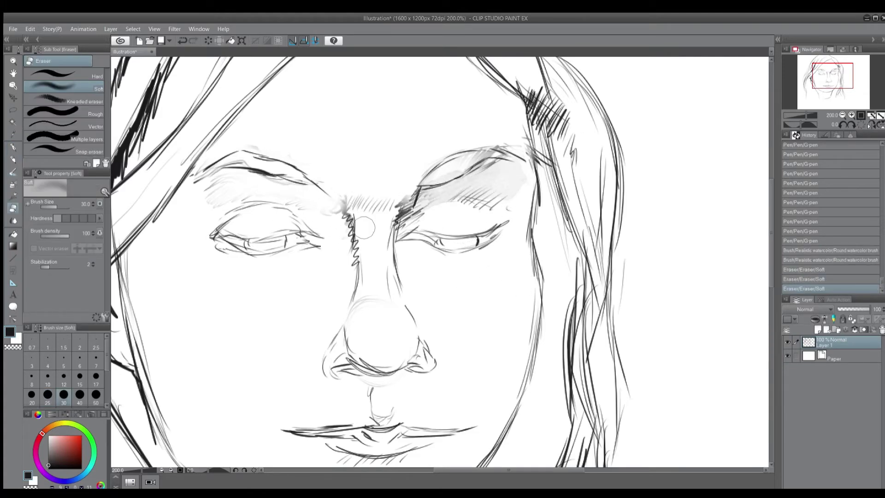
key("b")
left_click_drag(271, 185, 318, 217)
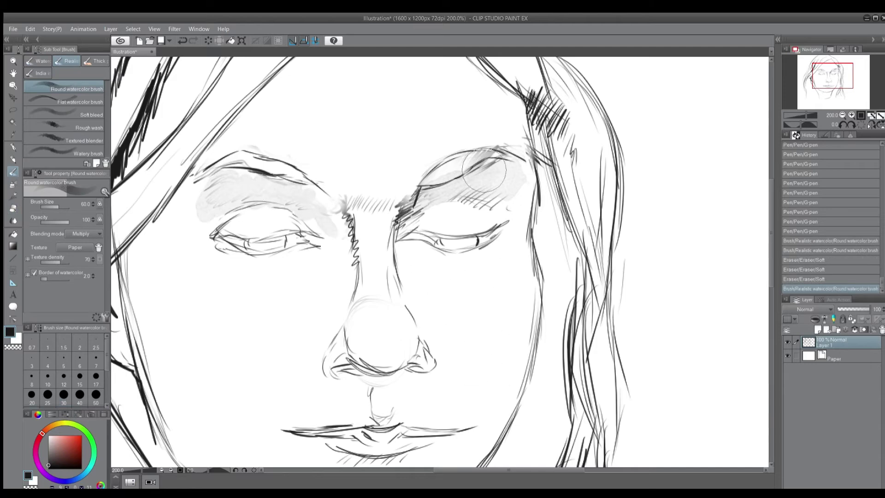
- Shade beneath both eyes, along the sides of the nose and around its tip in light gray with the Round watercolor brush
left_click_drag(318, 254, 231, 255)
mouse_move(548, 237)
left_mouse_down()
mouse_move(428, 252)
mouse_move(488, 248)
mouse_move(479, 260)
left_mouse_up()
left_click_drag(343, 354, 339, 323)
left_click_drag(325, 215, 339, 313)
left_click_drag(403, 258, 415, 313)
left_click_drag(358, 325, 357, 350)
mouse_move(400, 324)
left_mouse_down()
mouse_move(368, 356)
mouse_move(404, 351)
left_mouse_up()
- Fill in both nostrils in black and add short shadow strokes around them with the G-pen
key("p")
mouse_move(343, 352)
left_mouse_down()
mouse_move(338, 366)
mouse_move(361, 368)
left_mouse_up()
left_click_drag(331, 356, 357, 370)
mouse_move(417, 359)
left_mouse_down()
mouse_move(409, 366)
mouse_move(420, 361)
left_mouse_up()
left_click_drag(414, 362, 422, 369)
mouse_move(345, 362)
left_mouse_down()
mouse_move(359, 368)
mouse_move(336, 375)
left_mouse_up()
left_click_drag(347, 364, 351, 368)
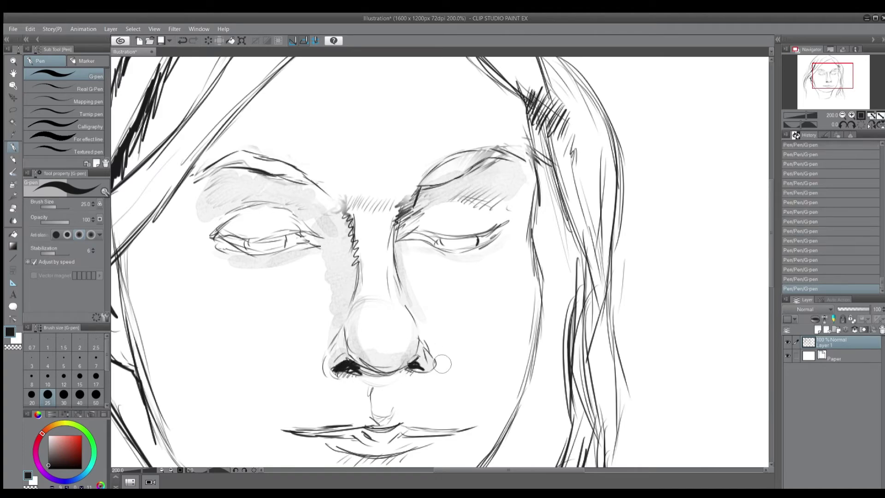
- Shade both upper cheeks in light gray with the Round watercolor brush and soften the patches with the Soft eraser
key("b")
mouse_move(465, 286)
left_mouse_down()
mouse_move(449, 262)
mouse_move(424, 283)
left_mouse_up()
mouse_move(424, 283)
left_mouse_down()
mouse_move(465, 275)
mouse_move(416, 283)
left_mouse_up()
mouse_move(416, 283)
left_mouse_down()
mouse_move(461, 274)
mouse_move(502, 289)
left_mouse_up()
left_click_drag(299, 290, 198, 292)
left_click_drag(475, 273, 414, 285)
scroll(628, 256, "down", 3)
key("e")
left_click_drag(559, 272, 523, 275)
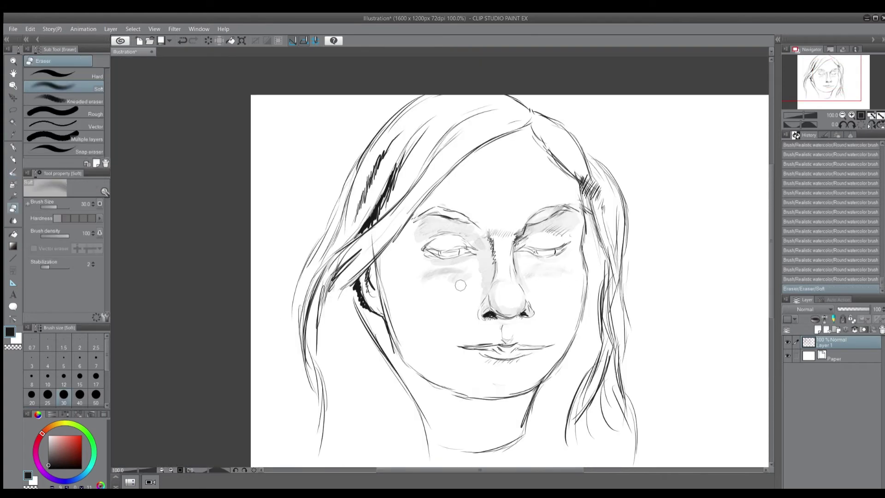
scroll(602, 290, "up", 3)
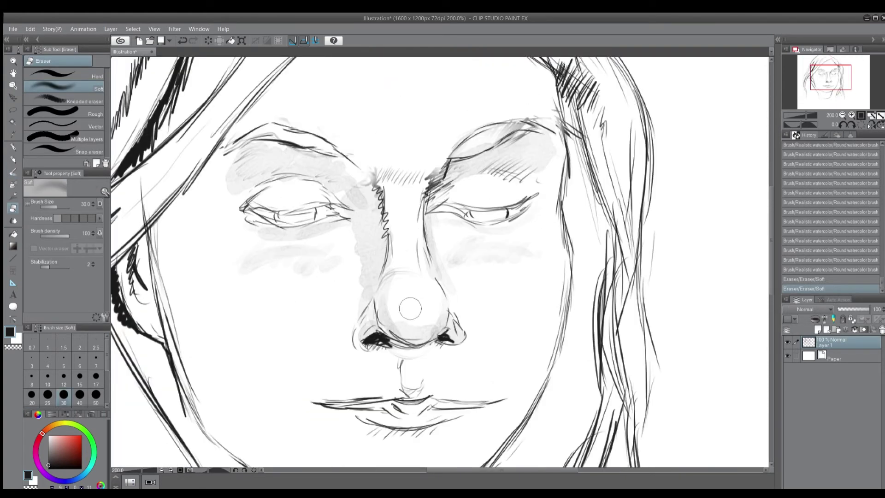
- Darken the line between the lips, from its center dip out to both corners, with the G-pen
key("p")
left_click_drag(392, 404, 406, 411)
left_click_drag(396, 407, 414, 412)
left_click_drag(406, 412, 429, 407)
left_click_drag(329, 404, 472, 405)
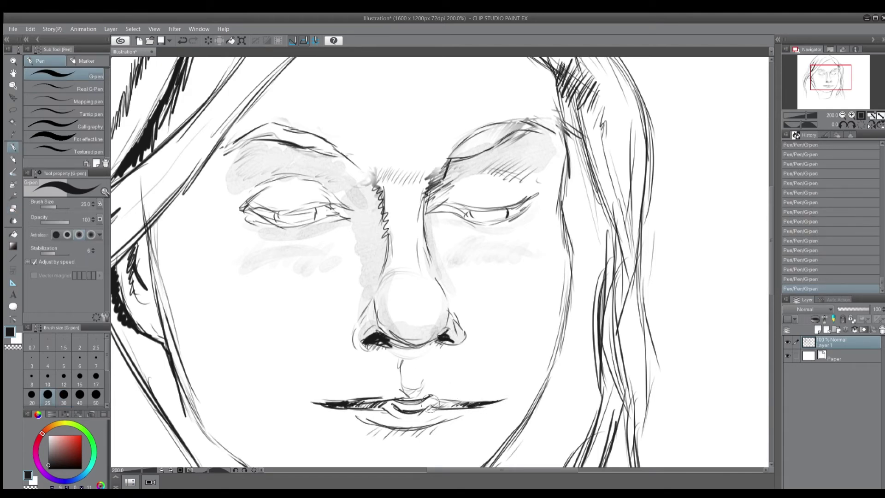
- Shade around the mouth, along the chin and down the right edge of the face in light gray with the Round watercolor brush
mouse_move(544, 364)
left_mouse_down()
mouse_move(557, 283)
mouse_move(567, 275)
left_mouse_up()
key("b")
mouse_move(380, 357)
left_mouse_down()
mouse_move(440, 349)
mouse_move(374, 357)
mouse_move(369, 339)
mouse_move(344, 347)
mouse_move(515, 350)
mouse_move(525, 326)
mouse_move(352, 340)
left_mouse_up()
mouse_move(430, 396)
left_mouse_down()
mouse_move(437, 403)
mouse_move(395, 404)
left_mouse_up()
mouse_move(569, 78)
left_mouse_down()
mouse_move(580, 150)
mouse_move(567, 255)
mouse_move(507, 374)
left_mouse_up()
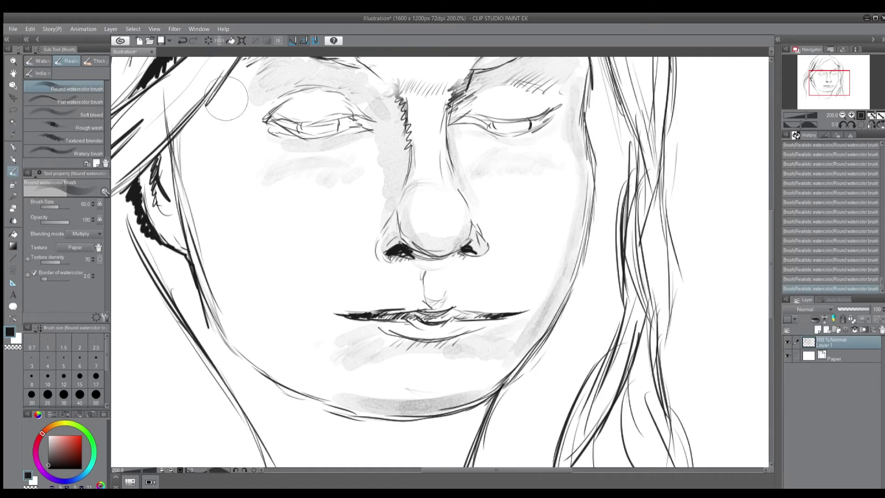
- Shade the left side of the face down to the jaw in light gray and blend its inner edge with the Soft eraser
mouse_move(185, 109)
left_mouse_down()
mouse_move(199, 197)
mouse_move(279, 373)
mouse_move(351, 405)
mouse_move(302, 357)
left_mouse_up()
key("e")
mouse_move(302, 357)
left_mouse_down()
mouse_move(343, 403)
mouse_move(271, 324)
left_mouse_up()
mouse_move(265, 318)
left_mouse_down()
mouse_move(245, 285)
mouse_move(216, 173)
left_mouse_up()
mouse_move(216, 173)
left_mouse_down()
mouse_move(258, 295)
mouse_move(213, 111)
left_mouse_up()
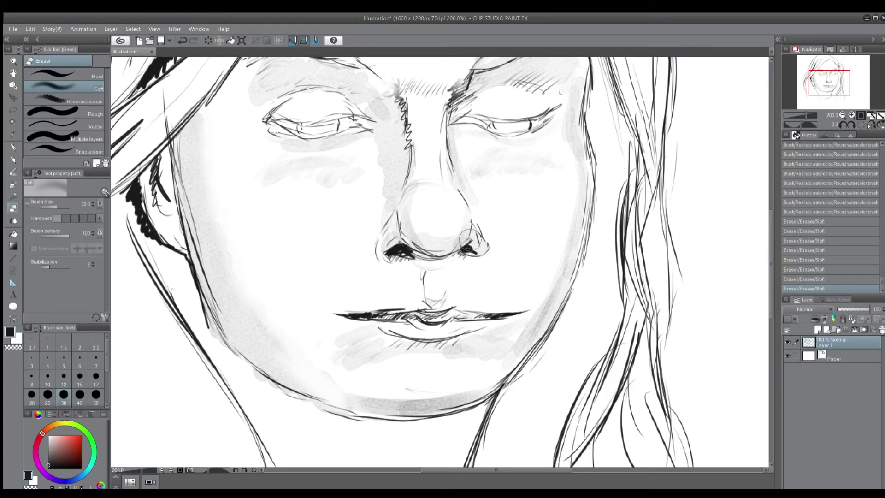
- Shade the forehead along both sides of the hairline and across its upper part in light gray with the Round watercolor brush
scroll(469, 238, "down", 2)
left_click_drag(662, 327, 594, 369)
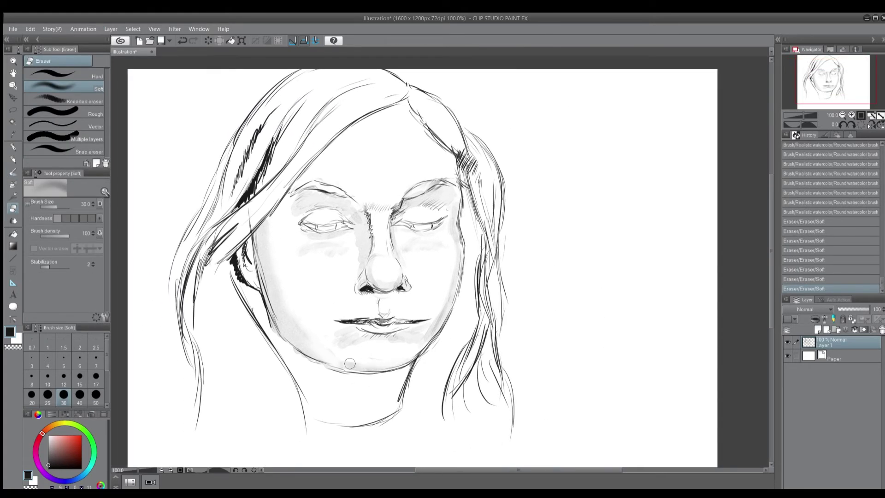
scroll(583, 206, "up", 1)
left_click_drag(521, 278, 622, 332)
key("b")
left_click_drag(249, 230, 280, 200)
left_click_drag(279, 203, 300, 176)
left_click_drag(297, 179, 323, 155)
left_click_drag(320, 158, 388, 116)
left_click_drag(277, 199, 306, 175)
left_click_drag(318, 165, 371, 131)
left_click_drag(373, 129, 406, 113)
mouse_move(414, 110)
left_mouse_down()
mouse_move(435, 143)
mouse_move(523, 203)
left_mouse_up()
left_click_drag(422, 111, 359, 193)
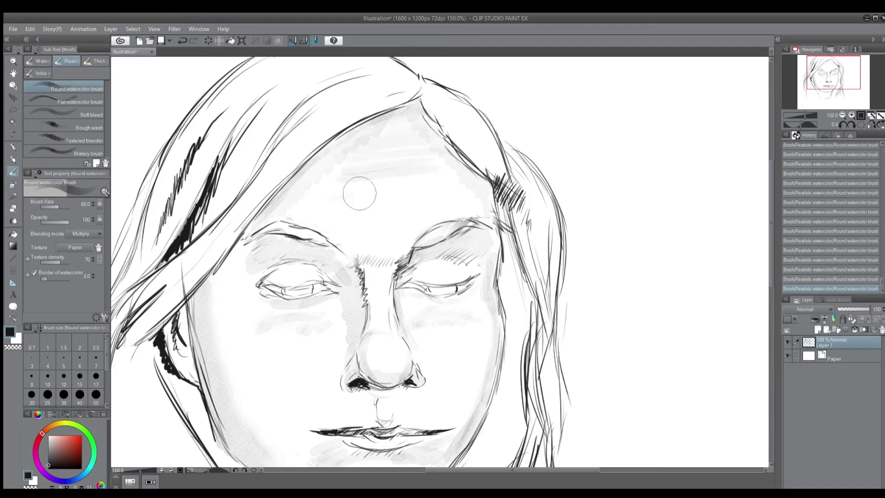
- Soften the forehead shading along the hairline with the Soft eraser
key("e")
left_click_drag(343, 159, 415, 110)
left_click_drag(415, 110, 282, 212)
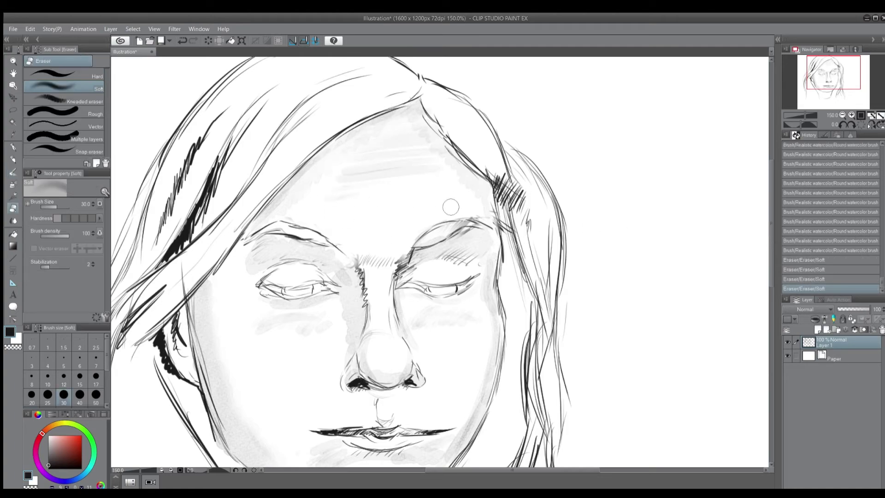
scroll(514, 215, "down", 2)
scroll(561, 208, "up", 2)
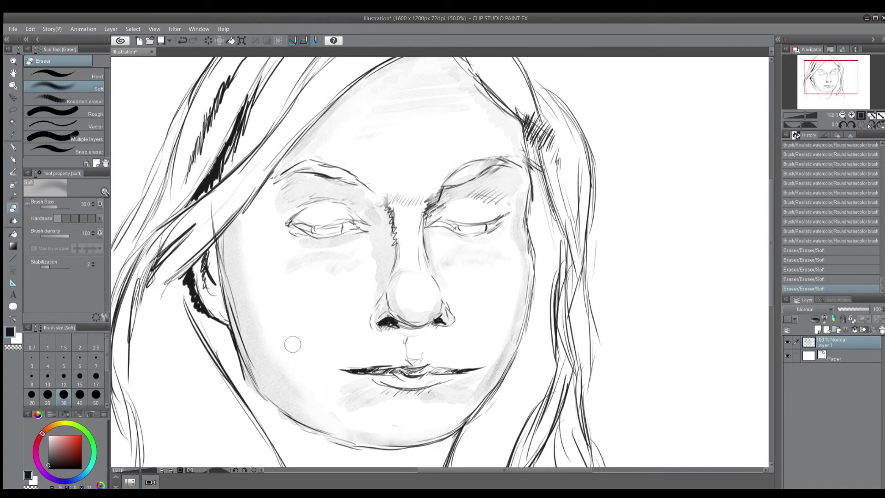
- Choose a light orange-brown color and tint the right eyebrow with the Round watercolor brush
left_click_drag(60, 446, 63, 439)
left_click(50, 428)
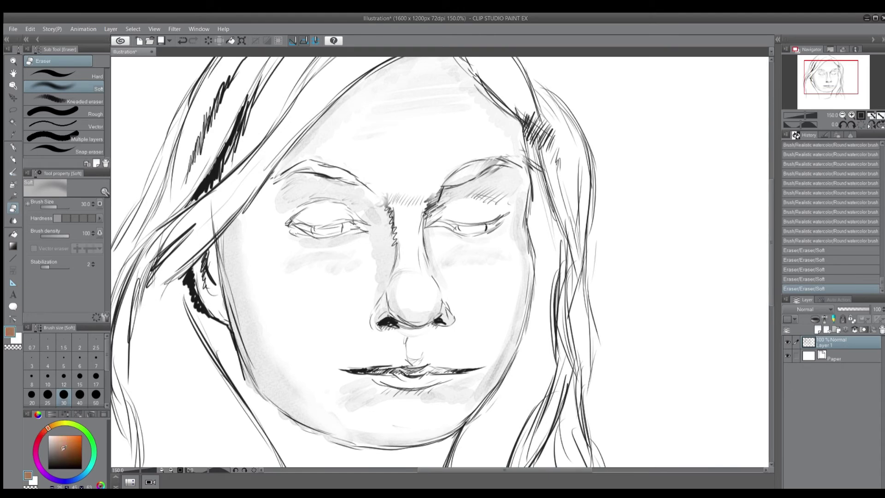
key("ctrl+z")
mouse_move(468, 167)
left_mouse_down()
mouse_move(455, 176)
mouse_move(479, 169)
left_mouse_up()
key("b")
key("ctrl+z")
left_click(62, 438)
left_click_drag(479, 168, 465, 176)
mouse_move(464, 176)
left_mouse_down()
mouse_move(477, 170)
mouse_move(462, 177)
left_mouse_up()
left_click_drag(462, 177, 475, 169)
left_click_drag(481, 168, 466, 176)
left_click_drag(466, 173, 479, 167)
- Tint the left eyebrow in the same light orange-brown and deepen the tint of the right one
left_click_drag(349, 178, 335, 175)
left_click_drag(344, 177, 319, 169)
left_click_drag(322, 170, 306, 165)
left_click_drag(310, 166, 297, 168)
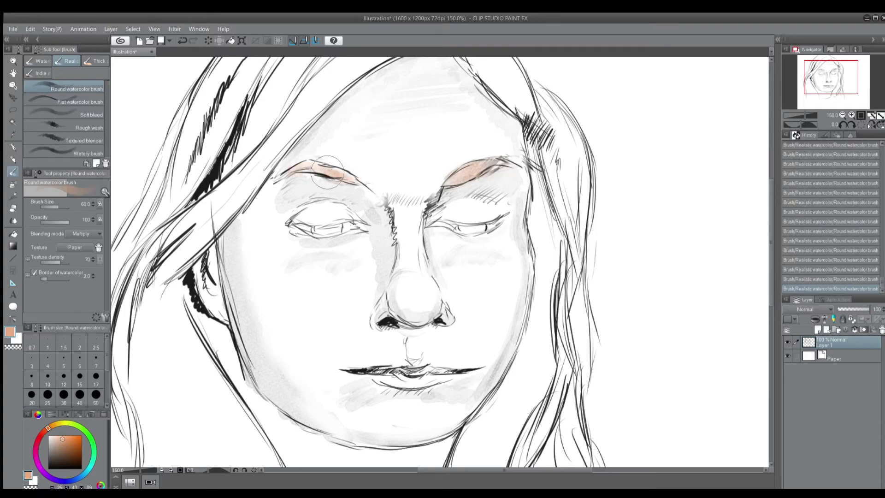
left_click_drag(462, 175, 478, 167)
- Wash the whole face in a pale orange skin tone with the Round watercolor brush at size 120 and erase the overspill below the jaw
left_click_drag(631, 297, 656, 281)
left_click_drag(256, 335, 248, 307)
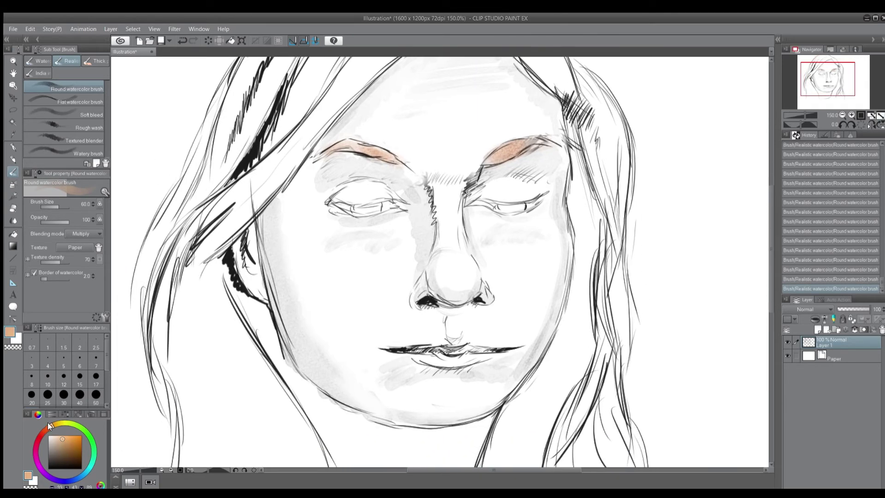
key("ctrl+z")
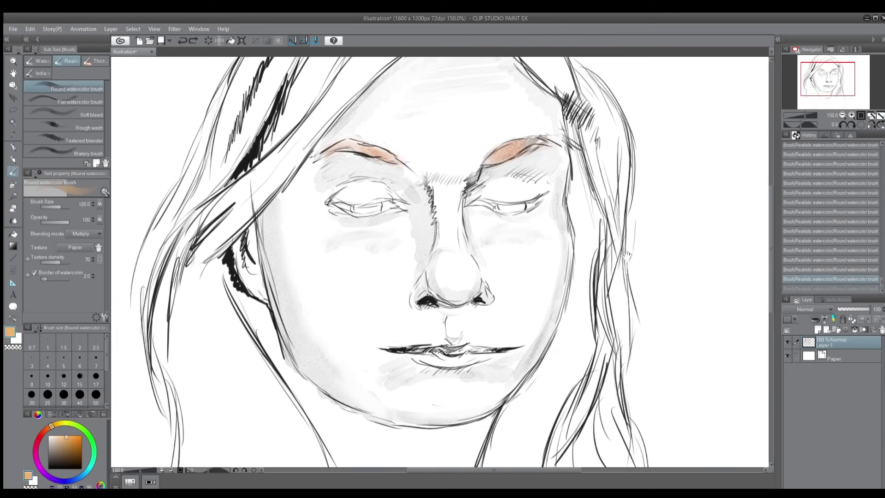
left_click_drag(626, 256, 591, 298)
scroll(637, 245, "down", 1)
mouse_move(501, 128)
left_mouse_down()
mouse_move(437, 194)
mouse_move(429, 250)
mouse_move(395, 290)
mouse_move(484, 364)
mouse_move(530, 383)
left_mouse_up()
key("ctrl+z")
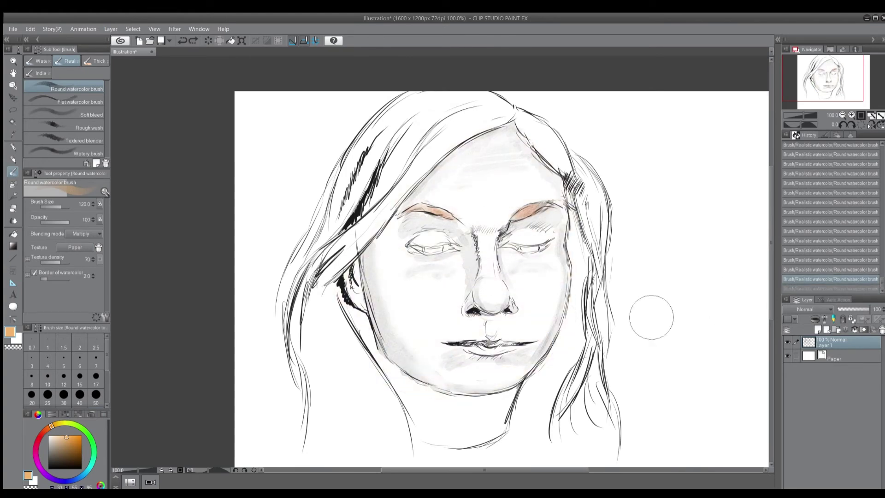
mouse_move(504, 130)
left_mouse_down()
mouse_move(514, 143)
mouse_move(504, 174)
mouse_move(410, 208)
mouse_move(550, 228)
mouse_move(553, 251)
mouse_move(364, 271)
mouse_move(468, 310)
mouse_move(397, 341)
mouse_move(529, 364)
mouse_move(506, 391)
left_mouse_up()
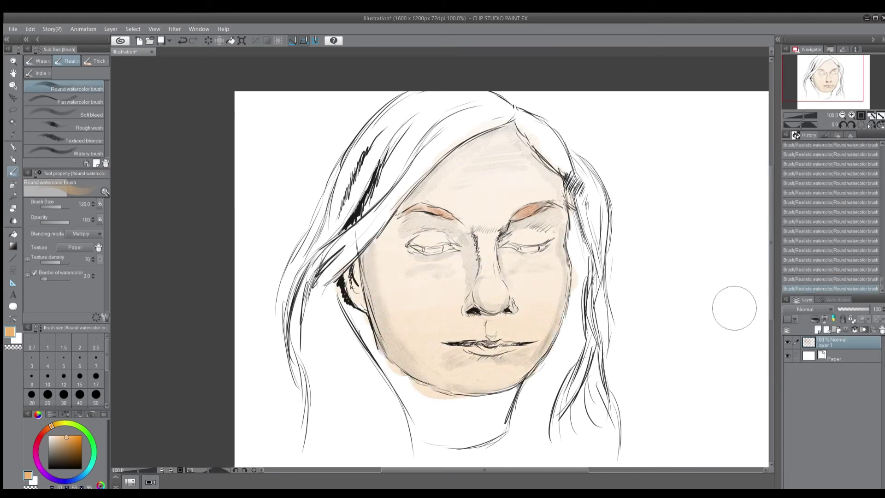
key("e")
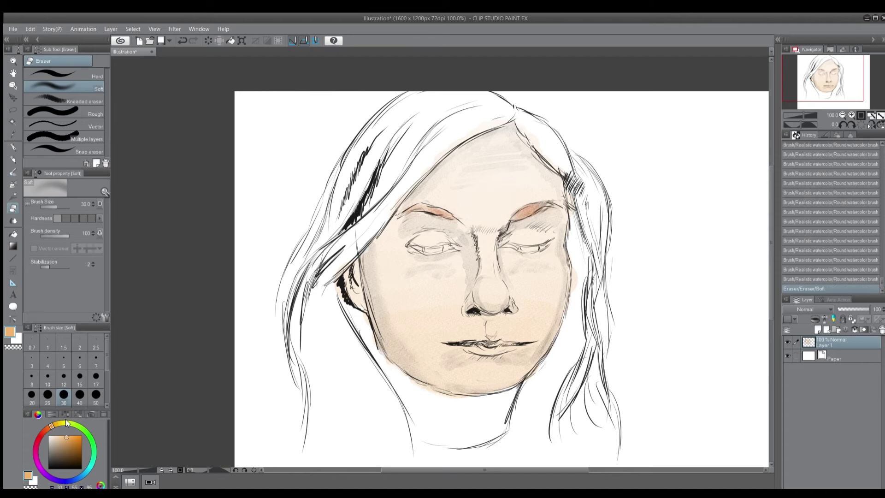
key("b")
left_click_drag(429, 286, 429, 318)
left_click(818, 278)
left_click(817, 270)
left_click(54, 436)
left_click_drag(54, 436, 53, 435)
left_click_drag(429, 292, 555, 280)
key("ctrl+z")
left_click_drag(468, 287, 553, 281)
key("ctrl+z")
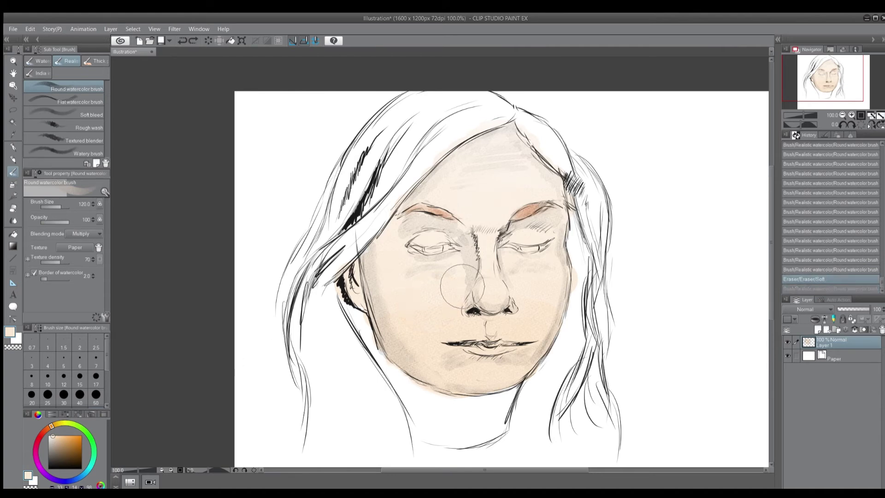
- Lighten the skin tone on both cheeks below the eyes with the Soft eraser
key("e")
left_click_drag(430, 285, 425, 289)
left_click_drag(433, 283, 424, 286)
left_click_drag(429, 290, 427, 285)
left_click_drag(542, 286, 530, 285)
left_click_drag(534, 281, 529, 286)
left_click_drag(531, 279, 528, 282)
left_click(820, 250)
left_click(819, 240)
- Shade both upper eyelids in gray with the Round watercolor brush
key("p")
scroll(459, 250, "up", 1)
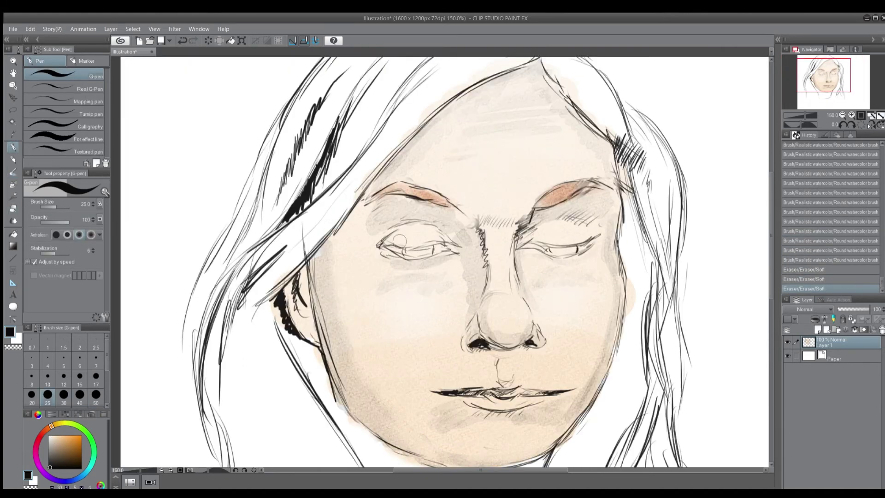
scroll(418, 236, "up", 1)
key("b")
left_click_drag(374, 240, 438, 267)
left_click_drag(566, 221, 628, 234)
left_click_drag(582, 233, 653, 234)
mouse_move(384, 242)
left_mouse_down()
mouse_move(433, 240)
mouse_move(405, 262)
left_mouse_up()
scroll(707, 272, "down", 1)
scroll(712, 270, "up", 1)
- Fill in the irises of both half-closed eyes in solid black with the G-pen
key("p")
left_click_drag(592, 258, 618, 258)
left_click_drag(402, 265, 425, 262)
scroll(435, 264, "down", 2)
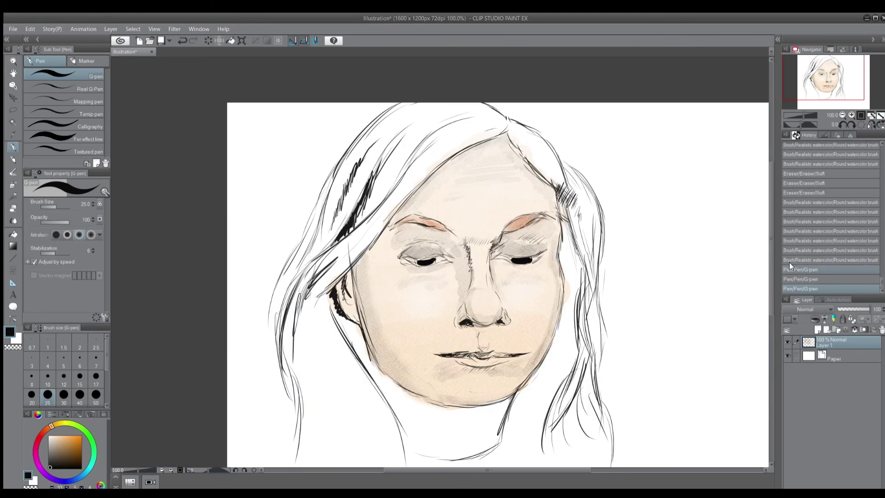
- Draw dark upper lash lines on both eyes with the Darker pencil, increasing the brush size to 15
scroll(629, 277, "up", 2)
key("p")
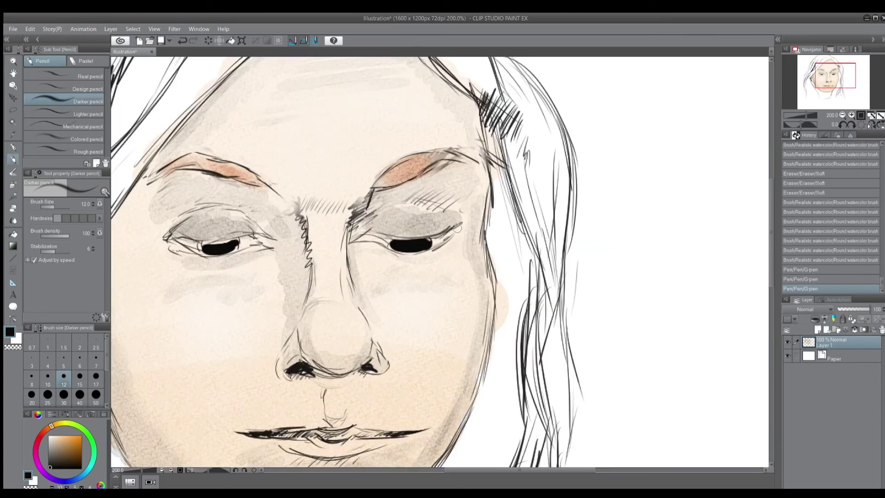
left_click_drag(364, 231, 415, 238)
left_click_drag(391, 237, 457, 225)
mouse_move(351, 241)
left_mouse_down()
mouse_move(434, 236)
mouse_move(457, 225)
left_mouse_up()
key("]")
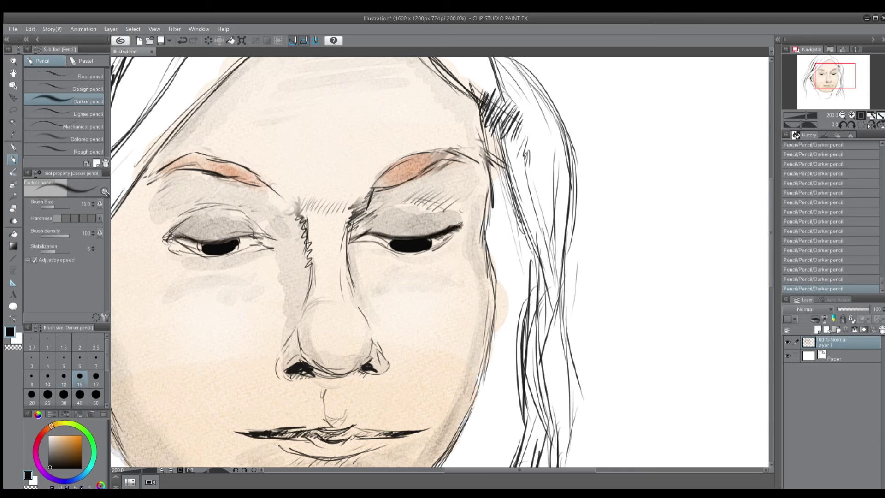
key("]")
key("]")
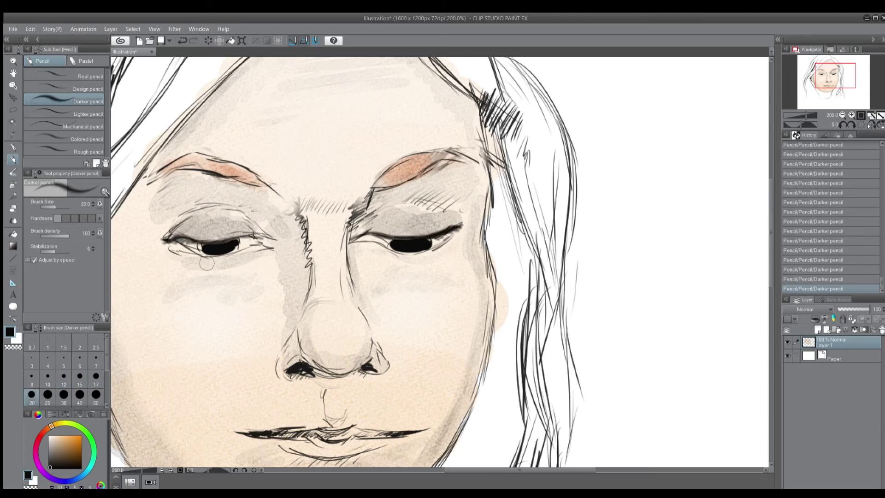
key("[")
- Thicken the lashes at the outer eye corners with the G-pen and brighten the eye whites with the Soft eraser at size 20
key("p")
left_click_drag(180, 239, 164, 242)
left_click_drag(178, 238, 168, 241)
left_click_drag(190, 240, 172, 239)
mouse_move(448, 230)
left_mouse_down()
mouse_move(461, 226)
mouse_move(355, 241)
mouse_move(429, 241)
left_mouse_up()
key("e")
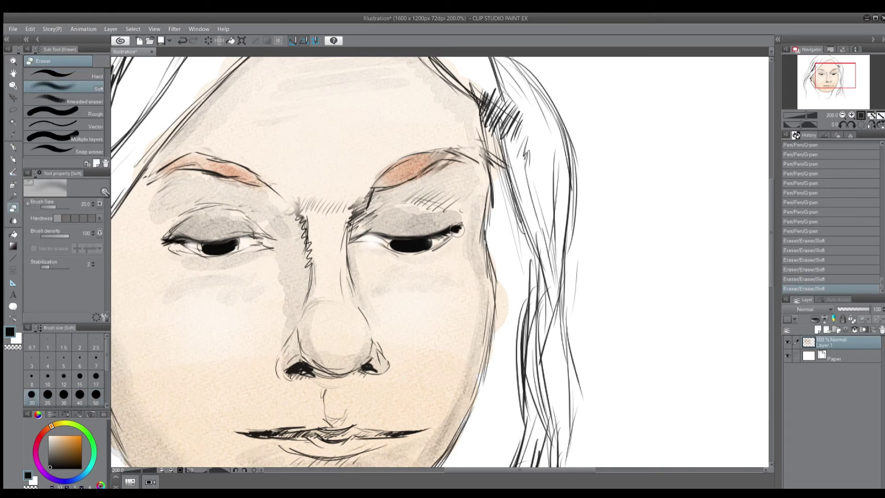
- Redraw the right eye's outer lashes and its lower lid line near the inner corner with the G-pen
key("p")
left_click_drag(461, 226, 450, 232)
left_click_drag(460, 229, 449, 236)
left_click_drag(354, 242, 378, 248)
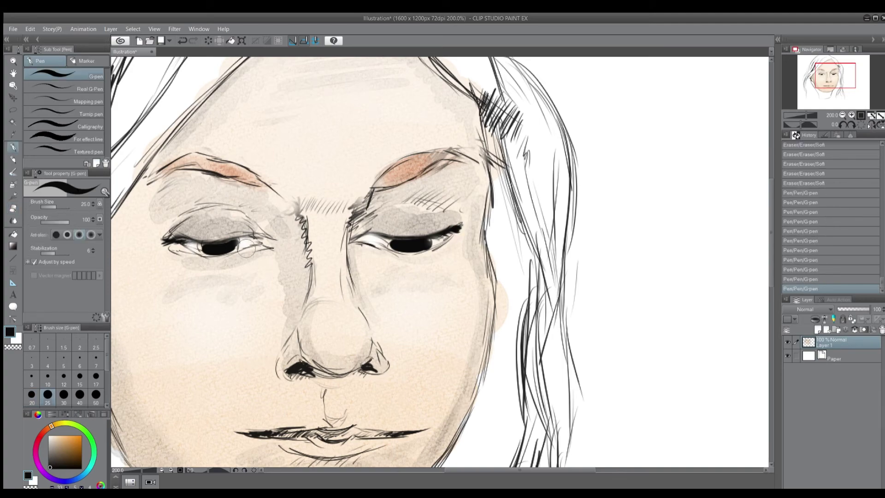
- Choose a salmon-red color and tint the lower lip from the center out to the right corner with the Round watercolor brush
scroll(530, 228, "down", 2)
scroll(534, 230, "up", 2)
left_click_drag(530, 231, 602, 107)
left_click(44, 430)
left_click(66, 435)
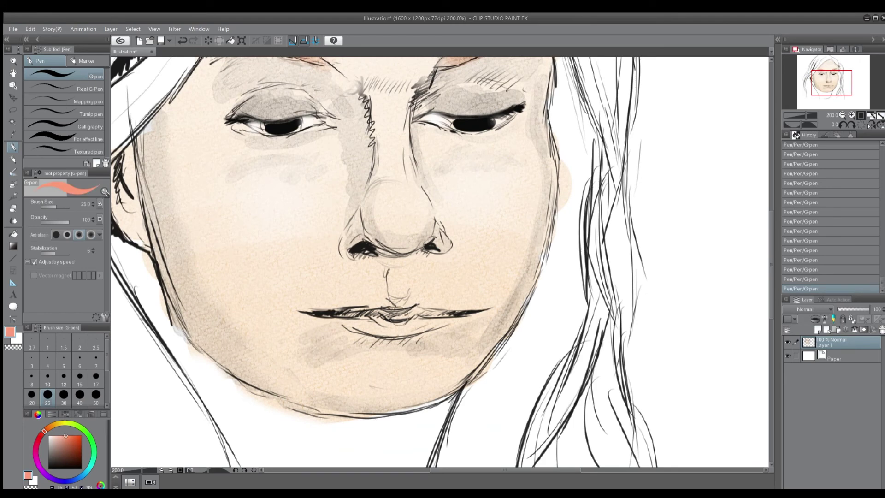
key("b")
left_click_drag(372, 318, 401, 325)
left_click_drag(378, 324, 412, 328)
left_click_drag(396, 328, 419, 324)
left_click_drag(405, 326, 460, 317)
left_click_drag(465, 313, 488, 309)
- Deepen the lip color with a darker muted red, using brush size 40 for the broader strokes and then setting it to 30
left_click(66, 445)
left_click_drag(377, 317, 400, 316)
left_click_drag(387, 318, 410, 318)
left_click_drag(396, 317, 426, 313)
left_click(79, 396)
mouse_move(375, 318)
left_mouse_down()
mouse_move(348, 320)
mouse_move(415, 326)
left_mouse_up()
left_click_drag(428, 324, 462, 317)
left_click(64, 396)
scroll(570, 291, "down", 2)
scroll(597, 300, "right", 2)
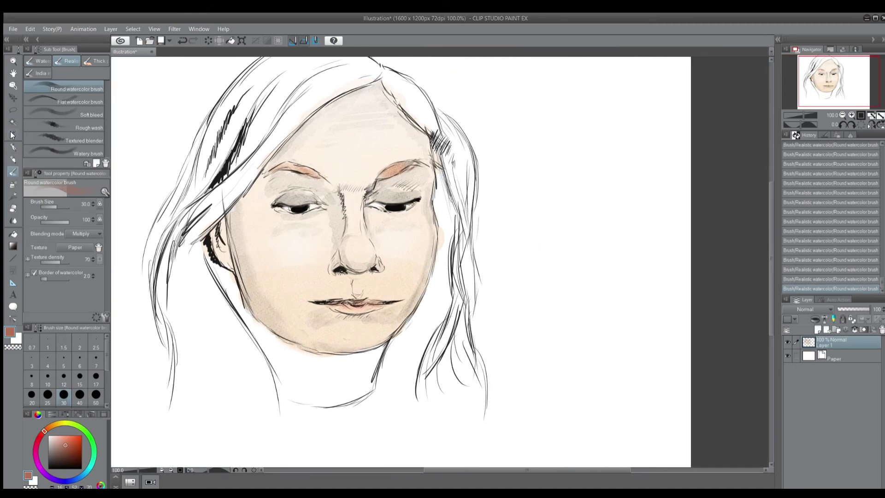
- Sample the light skin tone, color the neck with the Round watercolor brush at size 70, and clean its edges with the Soft eraser
left_click(292, 260, "alt")
key("ctrl+z")
mouse_move(376, 357)
left_mouse_down()
mouse_move(322, 377)
mouse_move(258, 350)
mouse_move(266, 348)
left_mouse_up()
left_click_drag(368, 362, 334, 391)
left_click_drag(222, 267, 281, 356)
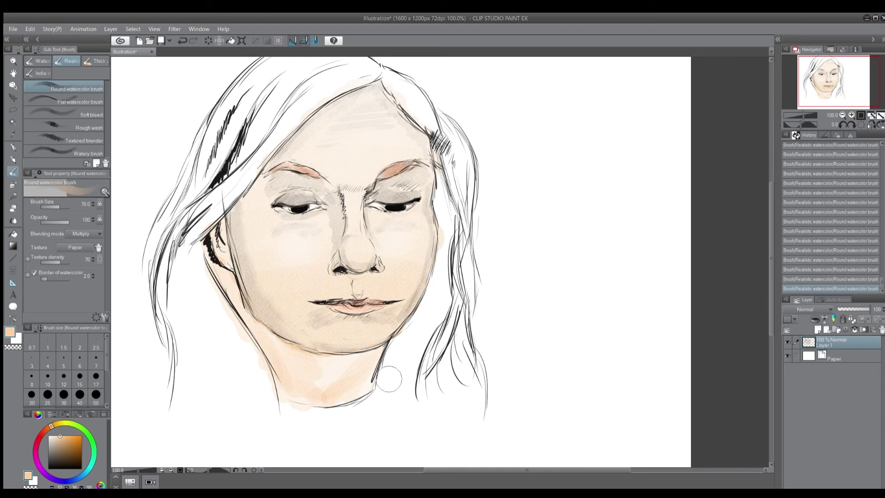
key("e")
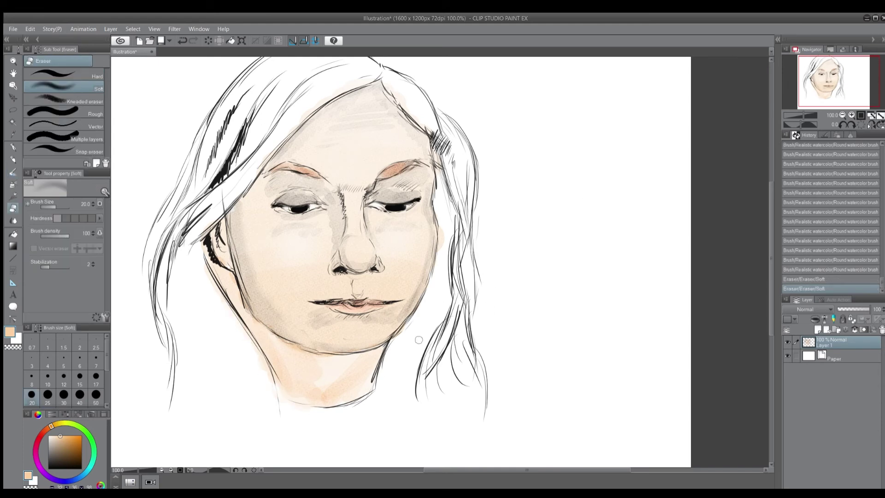
- Retouch the right edge of the neck below the jaw with short G-pen strokes
key("p")
left_click_drag(375, 358, 374, 378)
left_click_drag(374, 379, 369, 402)
left_click_drag(370, 398, 365, 425)
- Choose black and lay a gray wash over the hair on both sides of the neck with the size 70 Round watercolor brush
left_click(51, 466)
key("b")
mouse_move(443, 198)
left_mouse_down()
mouse_move(440, 168)
mouse_move(446, 234)
mouse_move(422, 323)
left_mouse_up()
key("ctrl+z")
left_click_drag(409, 331, 398, 344)
left_click_drag(400, 340, 378, 396)
mouse_move(187, 256)
left_mouse_down()
mouse_move(175, 286)
mouse_move(213, 295)
left_mouse_up()
left_click_drag(213, 288, 233, 320)
mouse_move(234, 318)
left_mouse_down()
mouse_move(256, 374)
mouse_move(185, 269)
mouse_move(214, 312)
mouse_move(193, 275)
mouse_move(185, 387)
left_mouse_up()
mouse_move(441, 202)
left_mouse_down()
mouse_move(445, 267)
mouse_move(383, 399)
mouse_move(447, 230)
mouse_move(392, 396)
left_mouse_up()
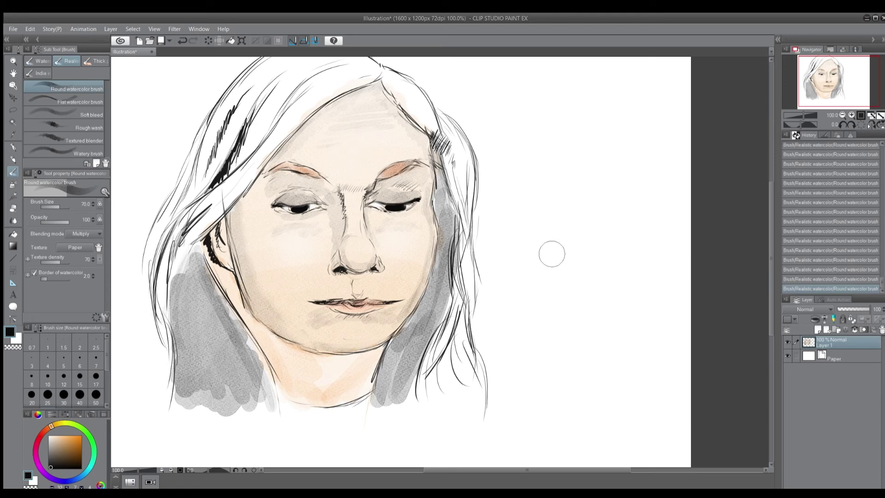
- Fill the hair shadow along the right side of the face and neck solid black with the G-pen at size 40
key("p")
mouse_move(437, 201)
left_mouse_down()
mouse_move(440, 277)
mouse_move(377, 402)
left_mouse_up()
mouse_move(435, 154)
left_mouse_down()
mouse_move(456, 235)
mouse_move(408, 404)
mouse_move(379, 405)
left_mouse_up()
mouse_move(449, 228)
left_mouse_down()
mouse_move(444, 196)
mouse_move(396, 396)
left_mouse_up()
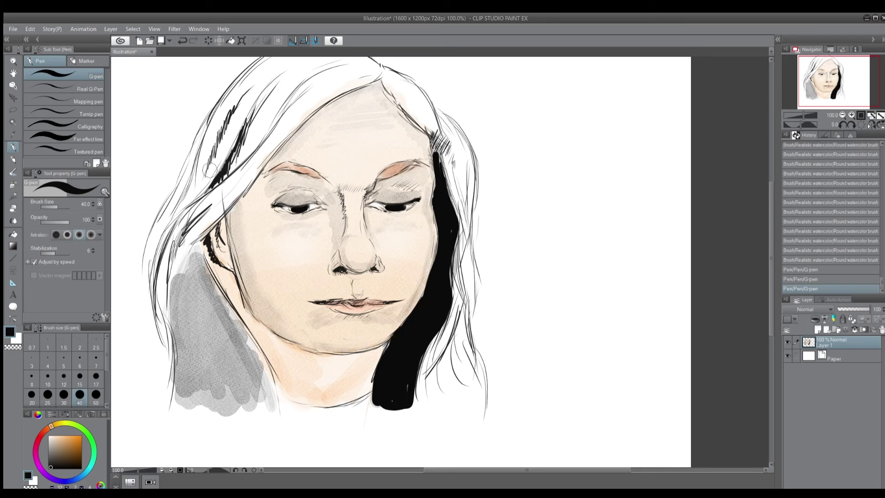
- Paint a black hair shadow from below the left ear down the left side of the neck with the G-pen
left_click_drag(198, 239, 215, 272)
left_click_drag(213, 260, 248, 314)
left_click_drag(239, 290, 262, 342)
left_click_drag(249, 311, 266, 366)
left_click_drag(203, 251, 259, 352)
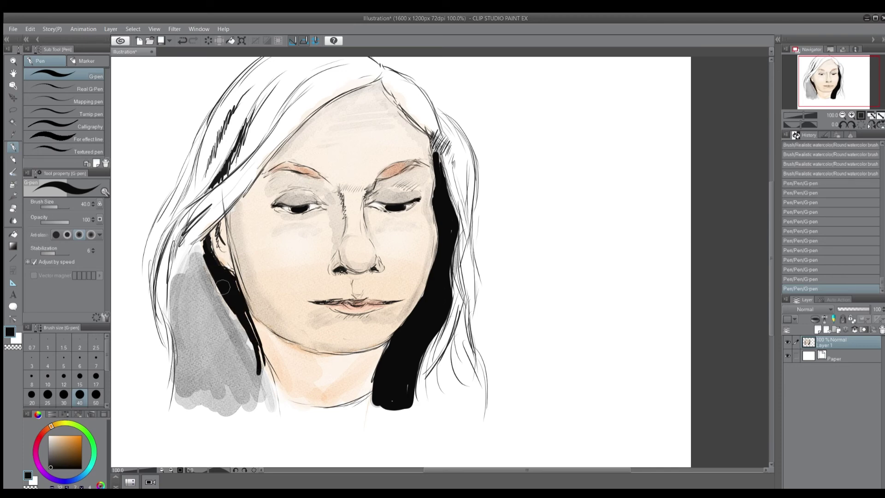
left_click_drag(242, 308, 266, 384)
- Break the lower end of the right black shadow into strands with the Soft eraser and touch it up with the G-pen
key("e")
left_click_drag(380, 407, 392, 374)
left_click_drag(397, 409, 410, 367)
left_click_drag(391, 406, 400, 356)
left_click_drag(384, 387, 398, 344)
mouse_move(401, 369)
left_mouse_down()
mouse_move(421, 327)
mouse_move(395, 407)
left_mouse_up()
key("p")
mouse_move(430, 312)
left_mouse_down()
mouse_move(385, 364)
mouse_move(400, 368)
left_mouse_up()
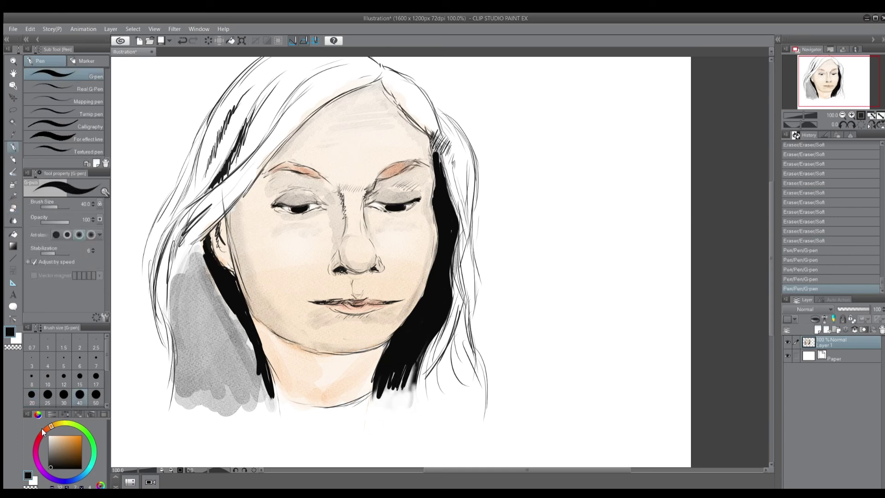
- Choose a pinkish red and color the hair on both sides of the parting with the Round watercolor brush
left_click(42, 431)
left_click(72, 435)
left_click(38, 439)
left_click_drag(565, 305, 639, 343)
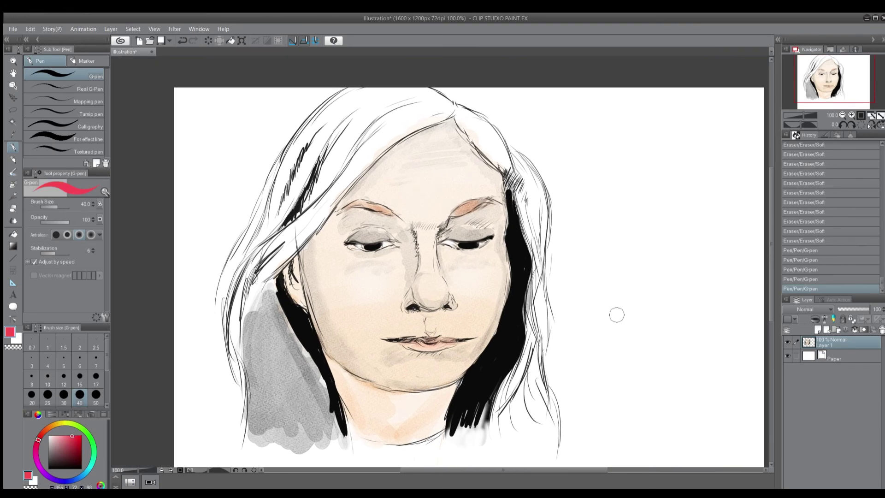
left_click_drag(601, 242, 618, 272)
key("b")
mouse_move(443, 129)
left_mouse_down()
mouse_move(350, 136)
mouse_move(299, 189)
mouse_move(230, 387)
mouse_move(354, 207)
mouse_move(442, 148)
mouse_move(321, 200)
left_mouse_up()
left_click_drag(285, 288, 243, 325)
mouse_move(461, 141)
left_mouse_down()
mouse_move(519, 207)
mouse_move(544, 281)
mouse_move(537, 391)
mouse_move(525, 414)
mouse_move(542, 426)
mouse_move(523, 451)
left_mouse_up()
- Choose a dark wine red and shade the upper left strands, the lower left hair and the inner right strands
mouse_move(634, 365)
left_mouse_down()
mouse_move(662, 292)
mouse_move(653, 326)
left_mouse_up()
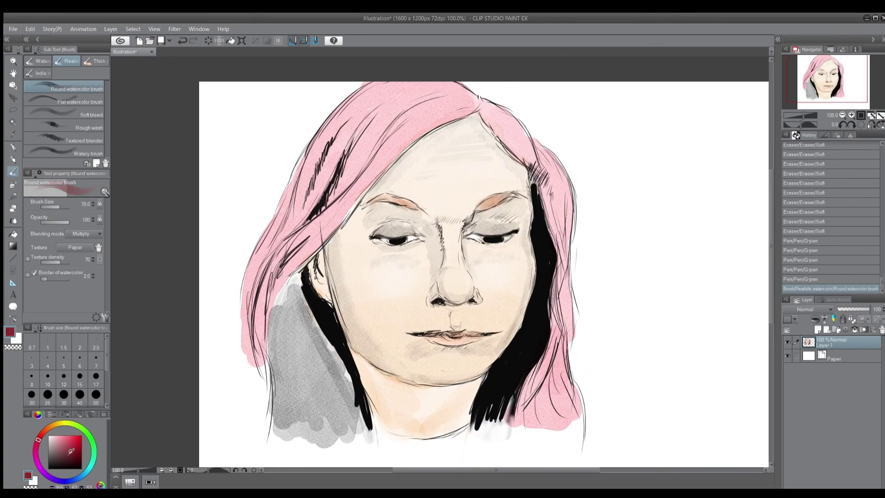
mouse_move(319, 204)
left_mouse_down()
mouse_move(387, 110)
mouse_move(350, 148)
left_mouse_up()
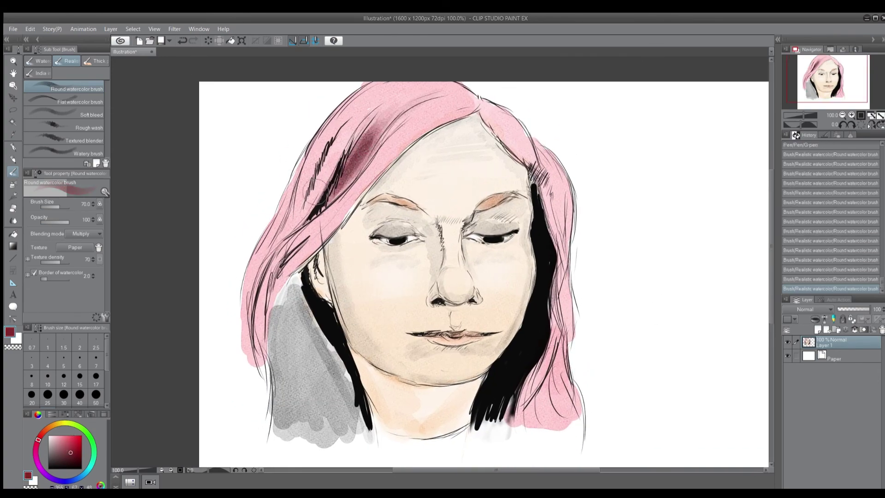
mouse_move(264, 294)
left_mouse_down()
mouse_move(270, 273)
mouse_move(330, 223)
mouse_move(290, 269)
left_mouse_up()
left_click_drag(290, 270, 276, 391)
mouse_move(294, 289)
left_mouse_down()
mouse_move(343, 392)
mouse_move(313, 322)
mouse_move(281, 343)
mouse_move(300, 383)
mouse_move(323, 350)
left_mouse_up()
mouse_move(525, 171)
left_mouse_down()
mouse_move(546, 240)
mouse_move(548, 382)
mouse_move(556, 299)
mouse_move(528, 327)
left_mouse_up()
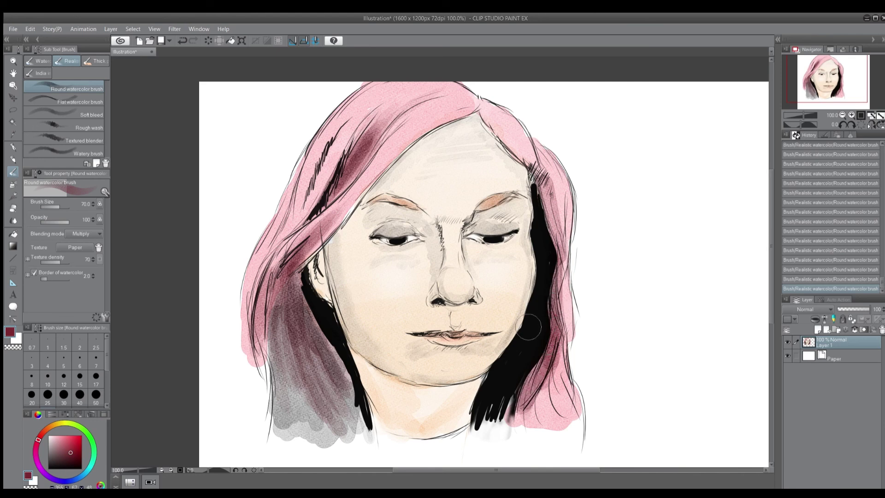
- Add dark red shading along the left hairline, beside the parting and down the right side of the hair
mouse_move(313, 239)
left_mouse_down()
mouse_move(369, 177)
mouse_move(450, 122)
left_mouse_up()
left_click_drag(673, 270, 655, 285)
mouse_move(491, 157)
left_mouse_down()
mouse_move(467, 129)
mouse_move(510, 172)
left_mouse_up()
mouse_move(531, 227)
left_mouse_down()
mouse_move(543, 179)
mouse_move(541, 237)
left_mouse_up()
left_click_drag(529, 176, 516, 147)
left_click_drag(619, 295, 648, 337)
- Deepen the long strands on the left side and crown of the hair with more dark red strokes
mouse_move(309, 267)
left_mouse_down()
mouse_move(319, 224)
mouse_move(340, 196)
left_mouse_up()
left_click_drag(310, 266, 265, 375)
left_click_drag(324, 218, 377, 169)
mouse_move(658, 230)
left_mouse_down()
mouse_move(600, 265)
mouse_move(639, 161)
left_mouse_up()
left_click_drag(390, 112, 427, 95)
left_click_drag(677, 289, 662, 294)
left_click_drag(269, 260, 256, 357)
- Erase upward streaks into the lower left hair with the Soft eraser to lighten and separate its ends
left_click_drag(289, 423, 272, 364)
left_click_drag(277, 422, 265, 341)
left_click_drag(262, 424, 254, 372)
left_click_drag(252, 423, 249, 317)
left_click_drag(307, 429, 299, 368)
left_click_drag(327, 429, 314, 392)
left_click_drag(313, 438, 275, 426)
- Try to fade the lower part of the black shadow on the right with a larger Soft eraser
key("bracketright")
key("bracketright")
key("bracketright")
key("bracketright")
key("bracketright")
key("bracketright")
key("bracketright")
key("bracketright")
mouse_move(470, 392)
left_mouse_down()
mouse_move(460, 430)
mouse_move(489, 364)
left_mouse_up()
mouse_move(479, 392)
left_mouse_down()
mouse_move(470, 416)
mouse_move(485, 378)
left_mouse_up()
mouse_move(493, 389)
left_mouse_down()
mouse_move(492, 424)
mouse_move(532, 399)
left_mouse_up()
- Undo a trial G-pen stroke and roll back the eraser strokes on the right black hair shadow
key("p")
left_click_drag(491, 366, 485, 390)
key("ctrl+z")
left_click(809, 259)
left_click(839, 193)
left_click(838, 202)
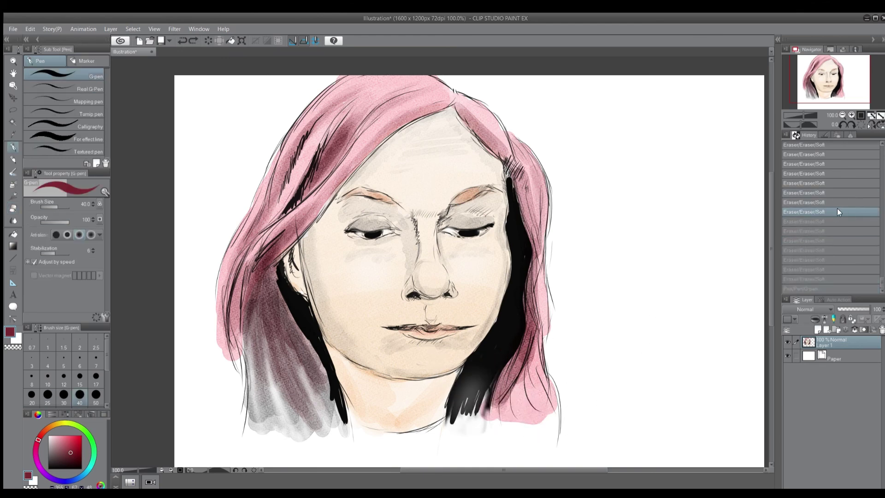
- Sample the skin color, shift it to a light peach, and tint the cheeks below both eyes with the Round watercolor brush
left_click(12, 133)
left_click(395, 290)
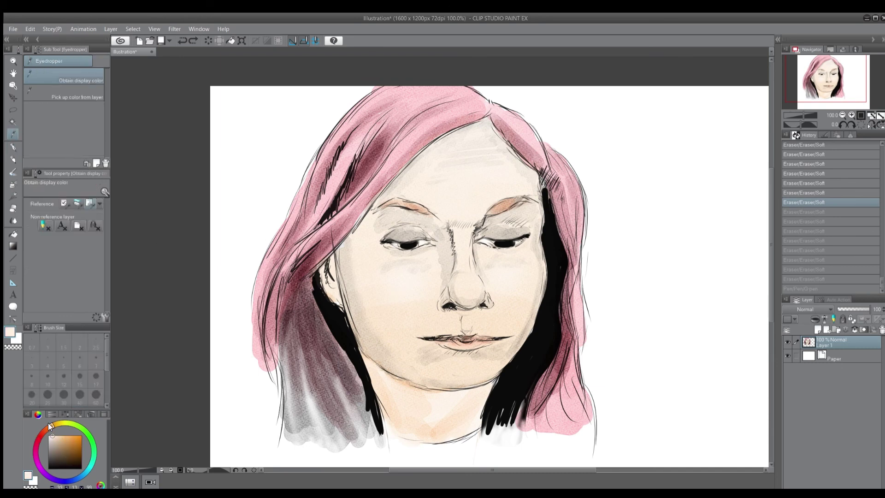
left_click(13, 171)
mouse_move(426, 274)
left_mouse_down()
mouse_move(382, 281)
mouse_move(392, 281)
left_mouse_up()
left_click_drag(500, 276, 526, 276)
left_click_drag(525, 274, 502, 276)
left_click_drag(393, 272, 428, 271)
left_click_drag(493, 271, 530, 279)
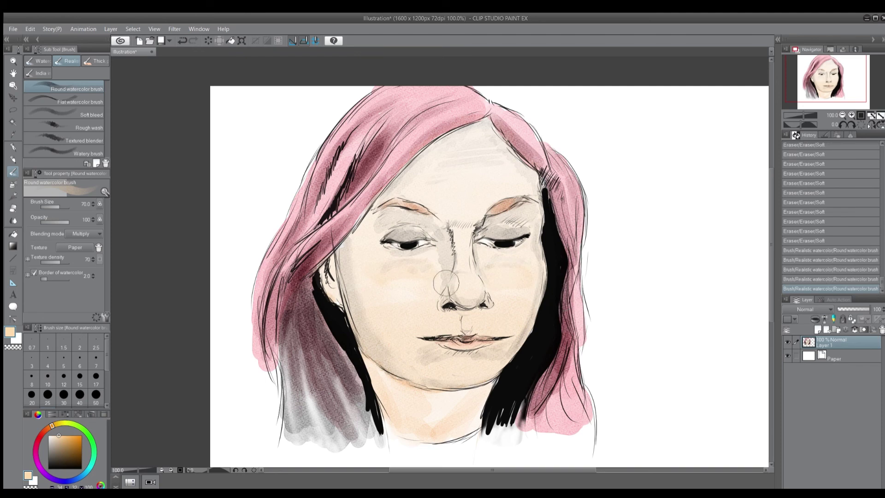
- Tint the left side of the nose with the same peach color and keep the Round watercolor brush active
left_click_drag(447, 283, 455, 256)
left_click(13, 208)
left_click(13, 147)
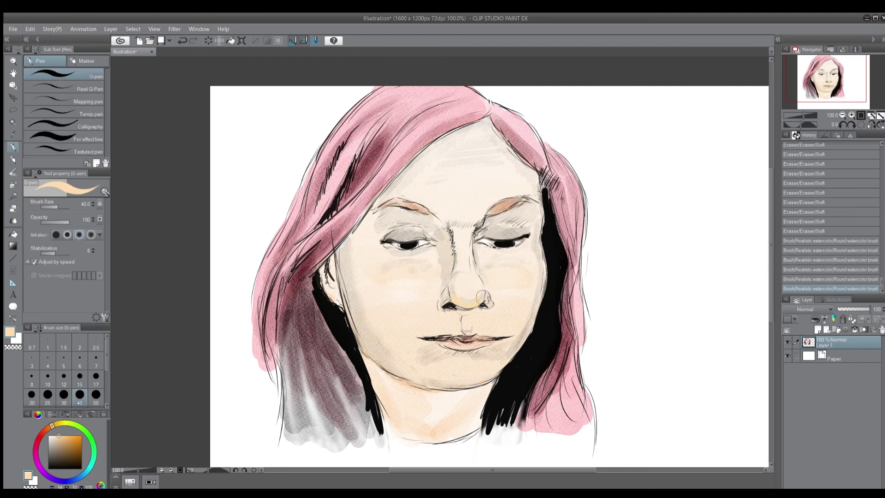
key("b")
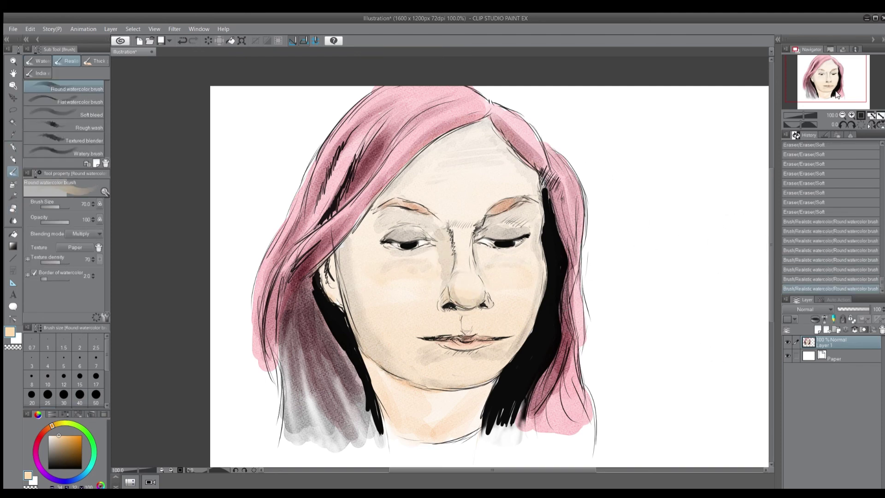